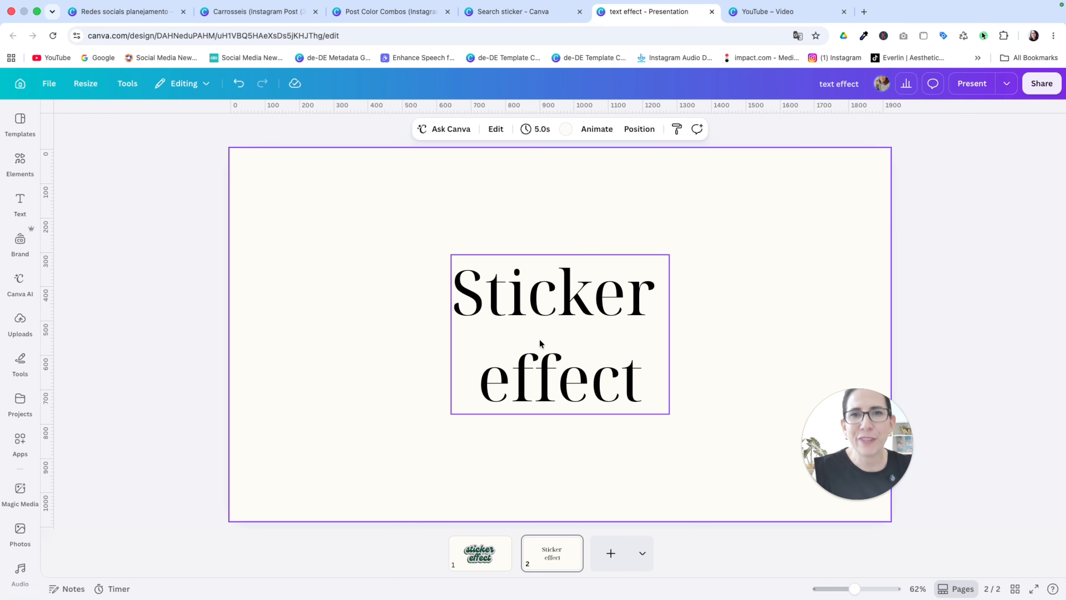
# Step: Change the font of the "Sticker effect" text to Genty
pyautogui.click(537, 296)
pyautogui.click(375, 134)
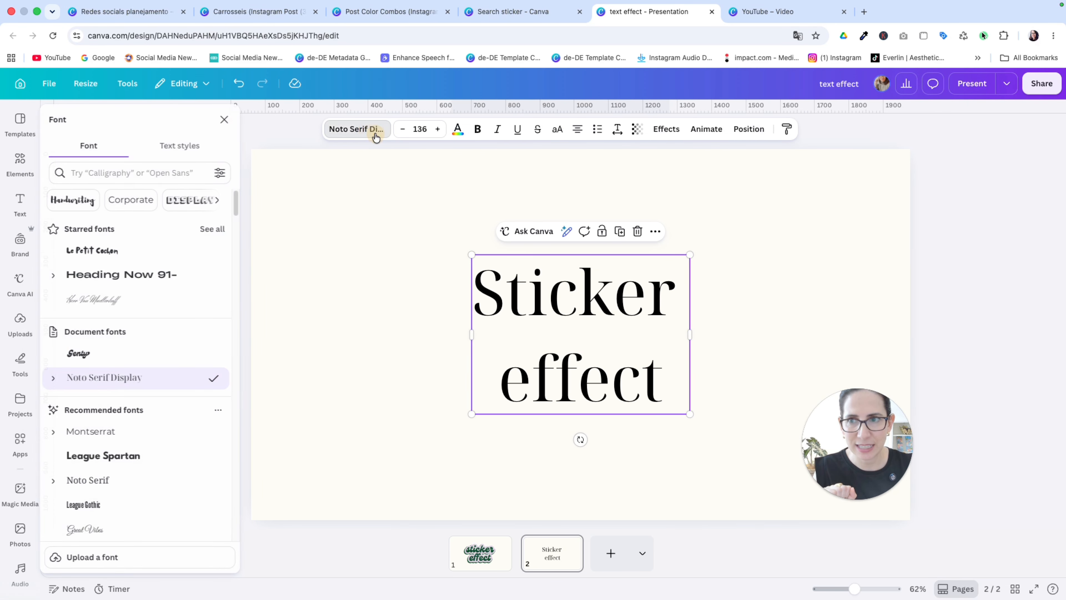
pyautogui.write('genty')
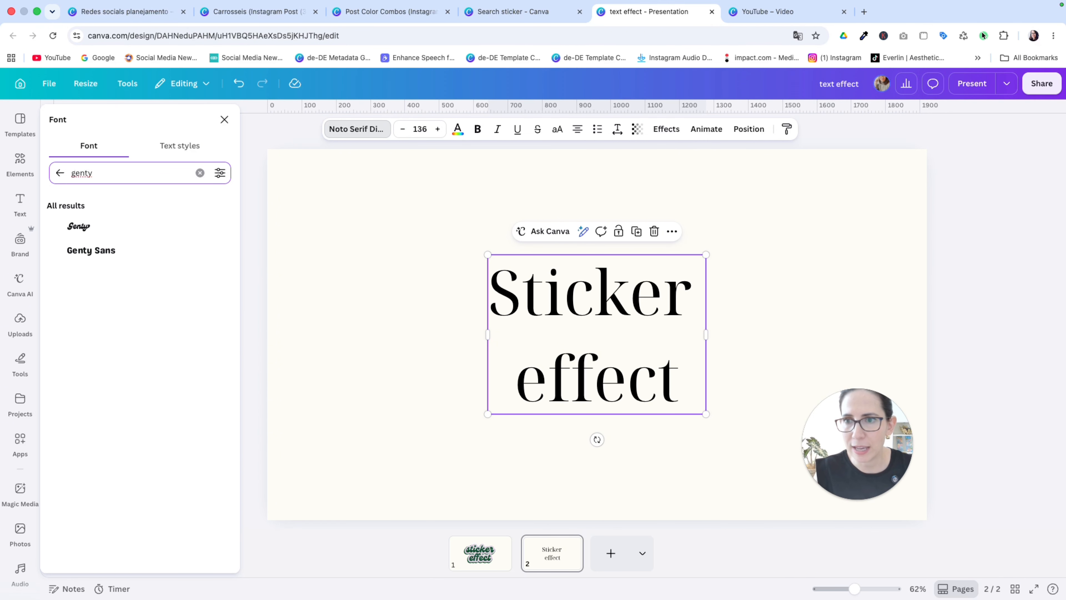
pyautogui.click(98, 229)
# Step: Center-align both lines of the text and tighten their line spacing to 0.75
pyautogui.moveTo(502, 275); pyautogui.dragTo(678, 362)
pyautogui.click(574, 133)
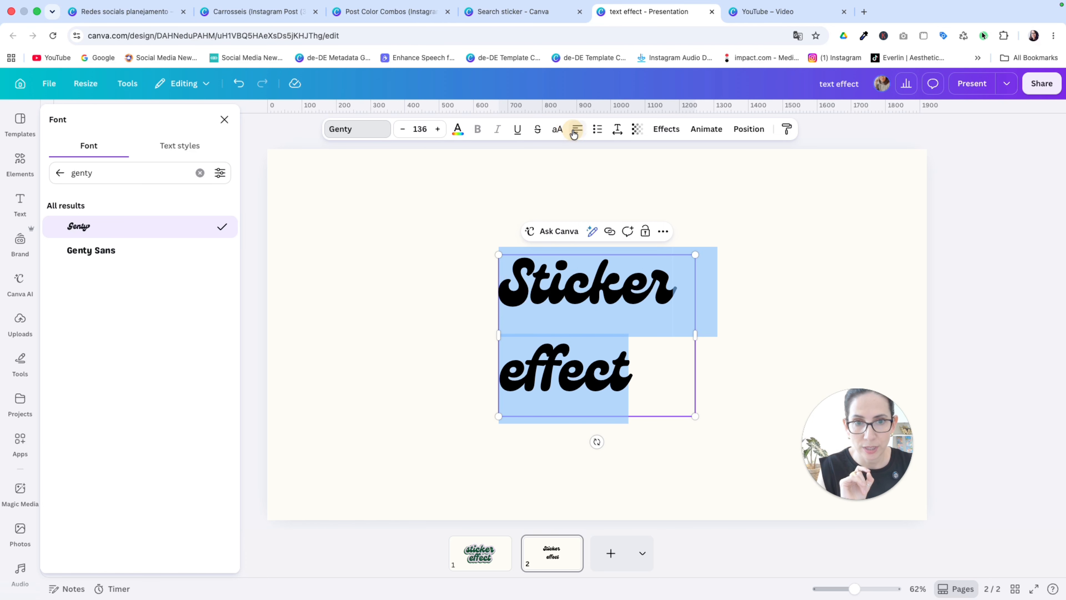
pyautogui.click(574, 134)
pyautogui.click(574, 133)
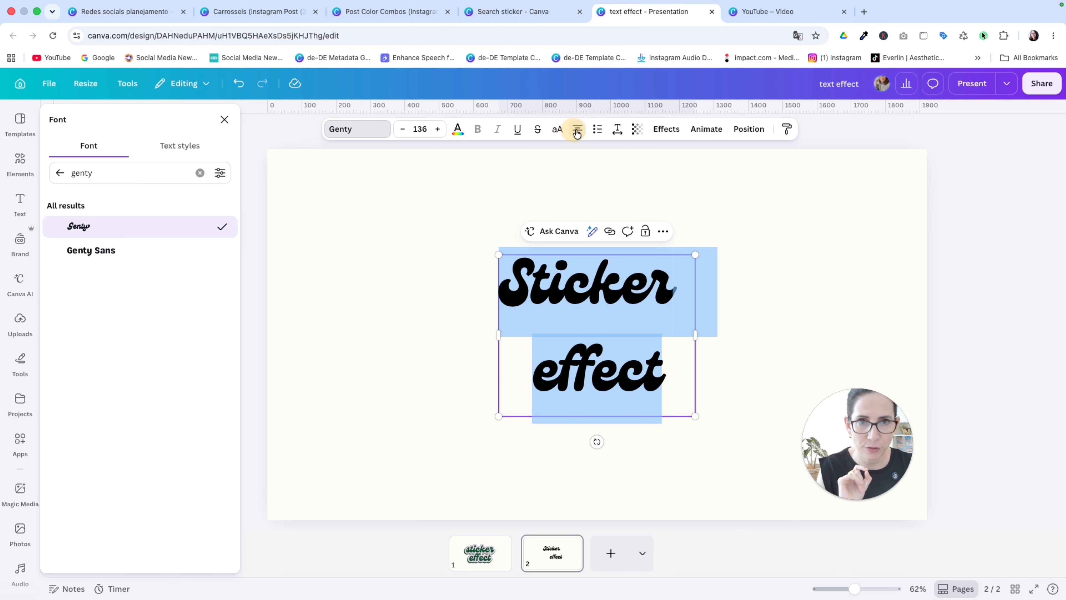
pyautogui.click(617, 130)
pyautogui.moveTo(597, 215); pyautogui.dragTo(571, 227)
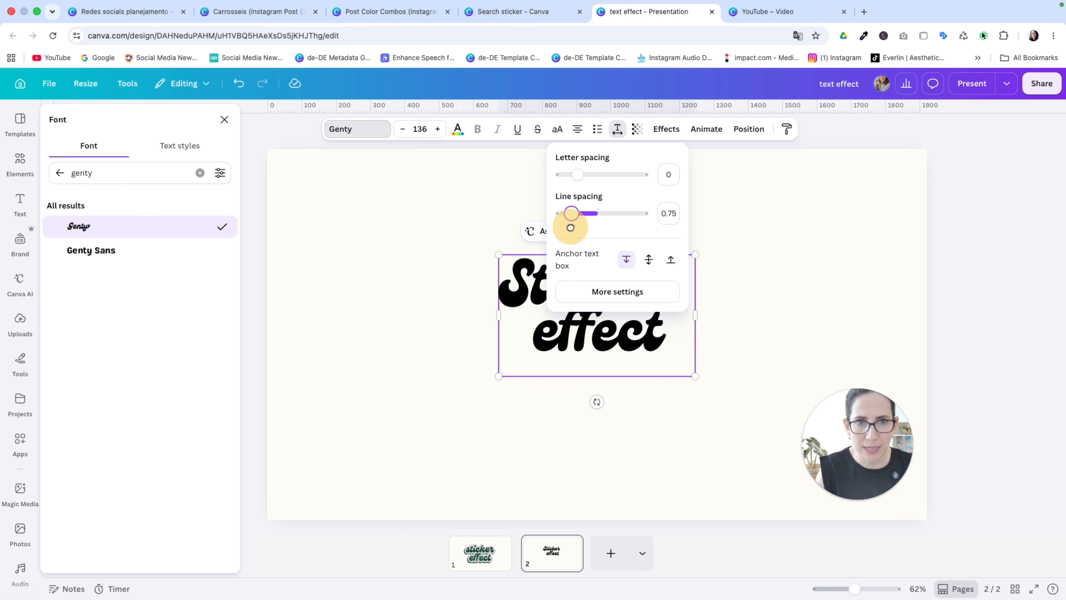
pyautogui.click(692, 388)
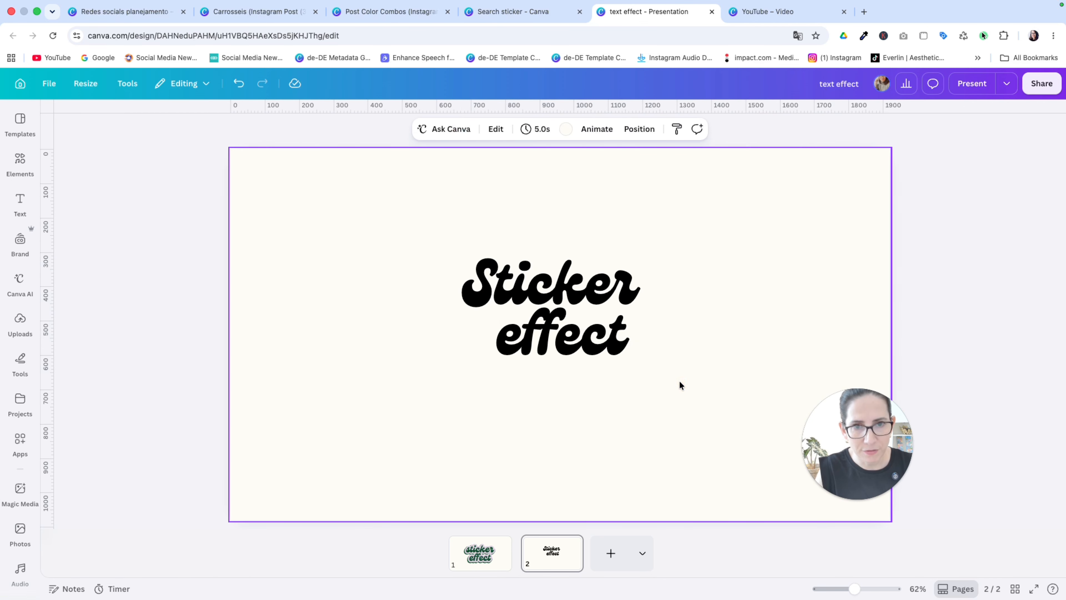
# Step: Set the text's font size to 236 and replace the capital S of "Sticker" with a lowercase s
pyautogui.click(571, 305)
pyautogui.click(415, 128)
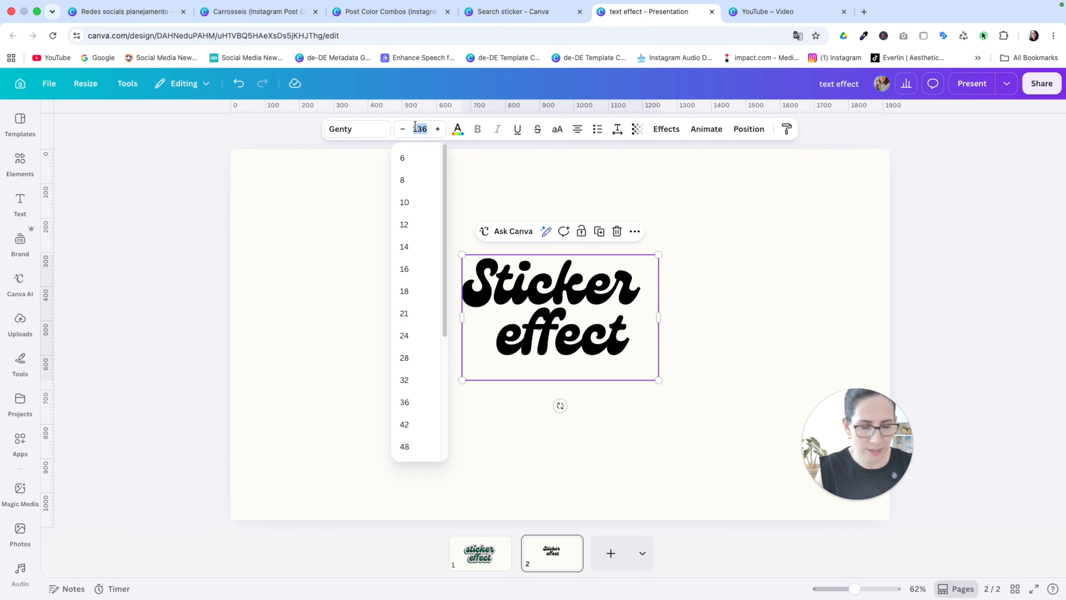
pyautogui.write('236')
pyautogui.press('Return')
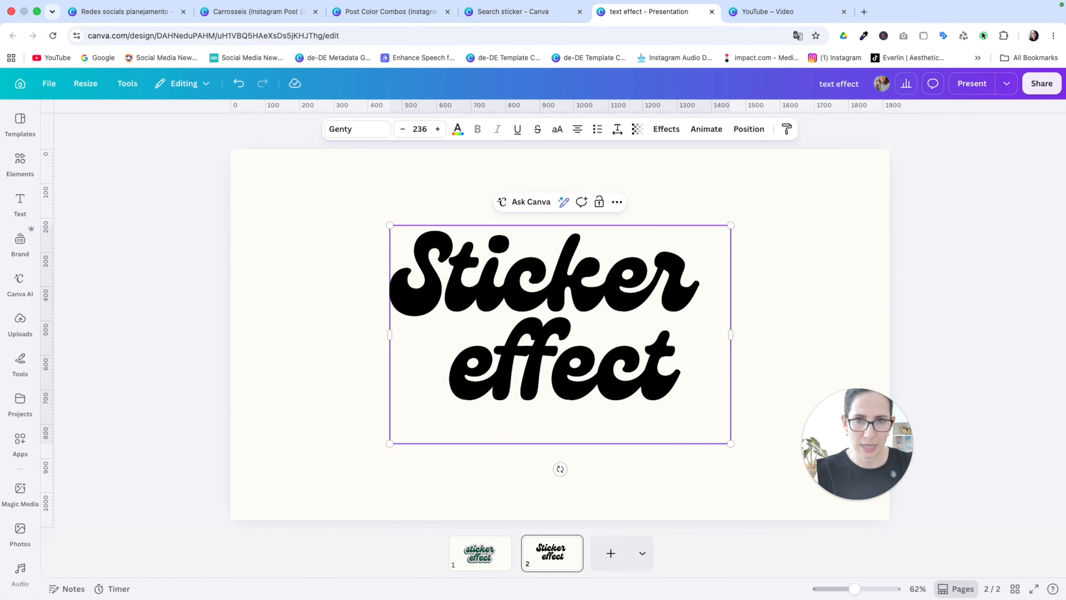
pyautogui.press('BackSpace')
pyautogui.write('s')
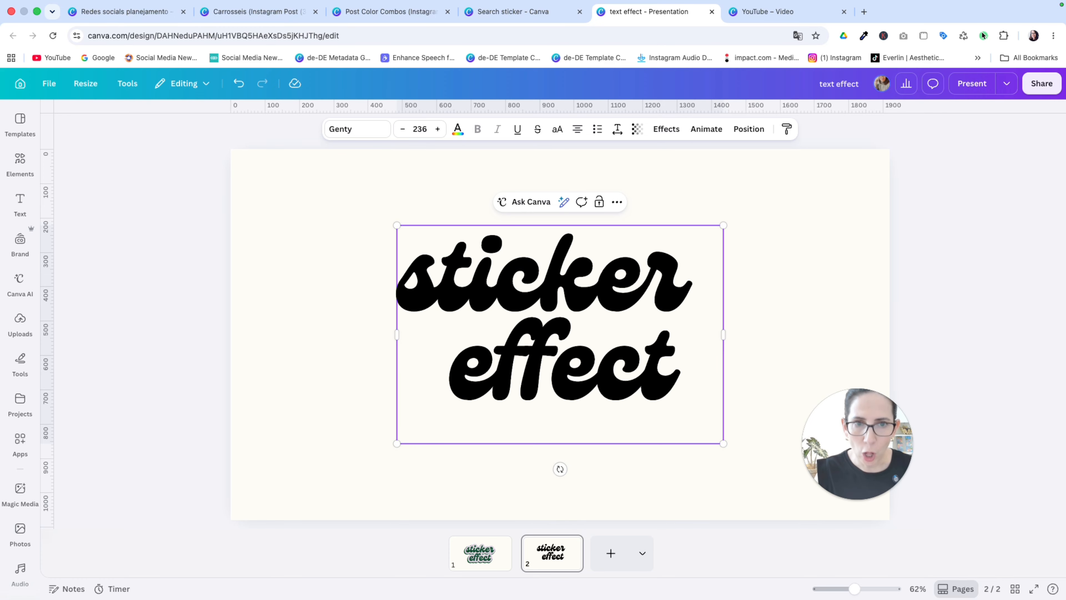
pyautogui.click(768, 274)
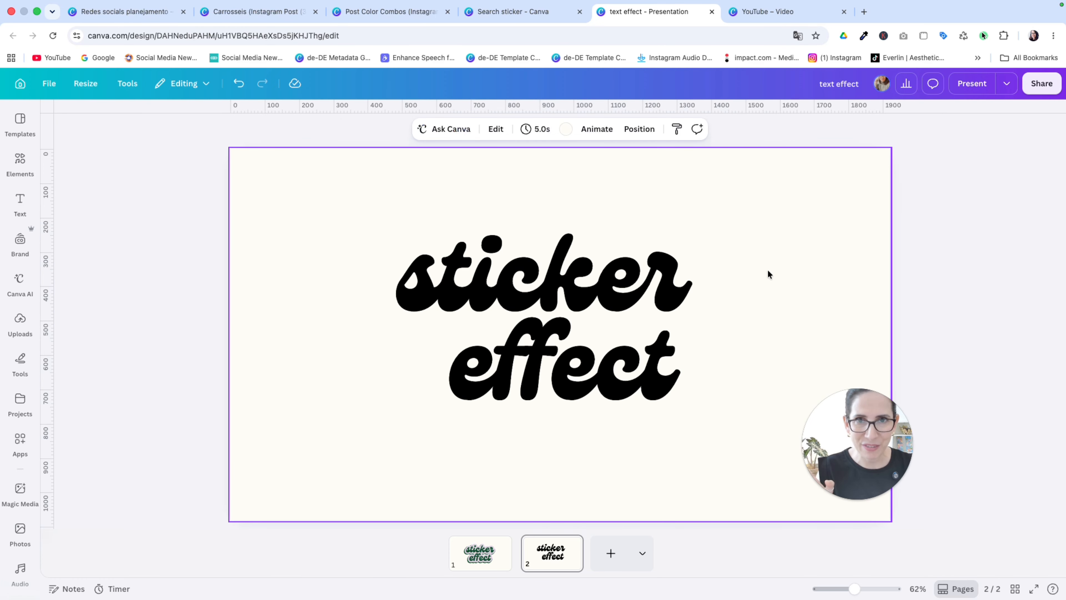
# Step: Recolor the "sticker effect" text dark green
pyautogui.click(571, 269)
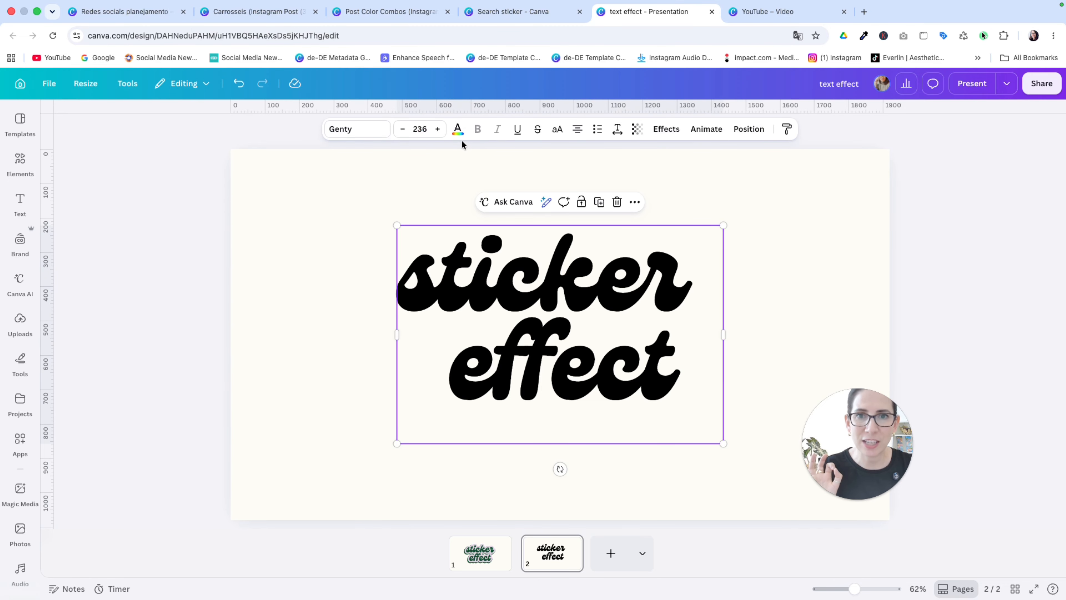
pyautogui.click(459, 129)
pyautogui.click(156, 202)
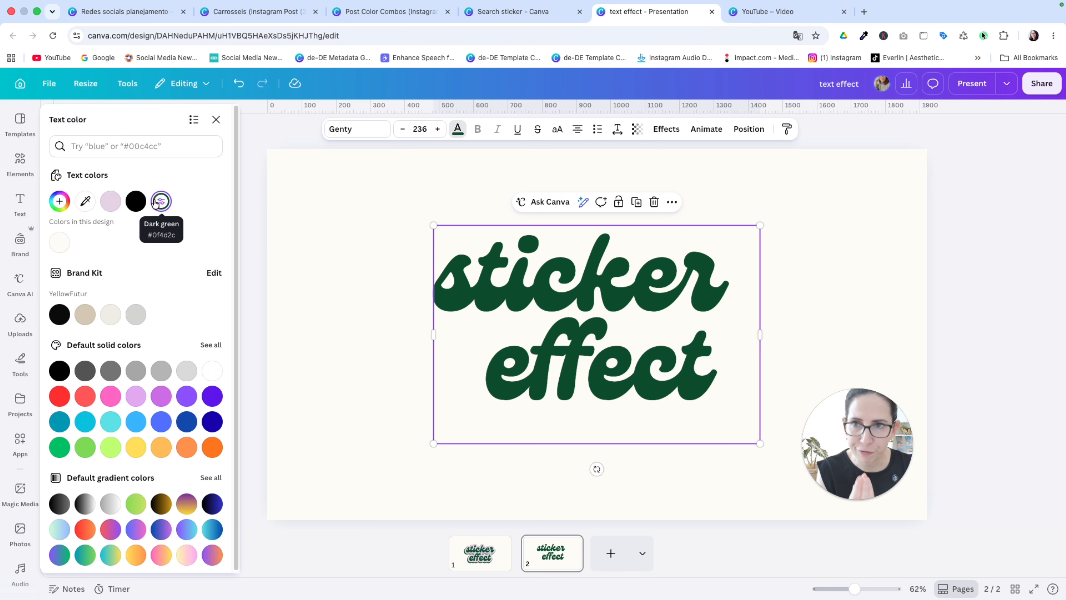
# Step: Apply an Outline effect to the text in light lilac with a thickness of 200
pyautogui.click(665, 136)
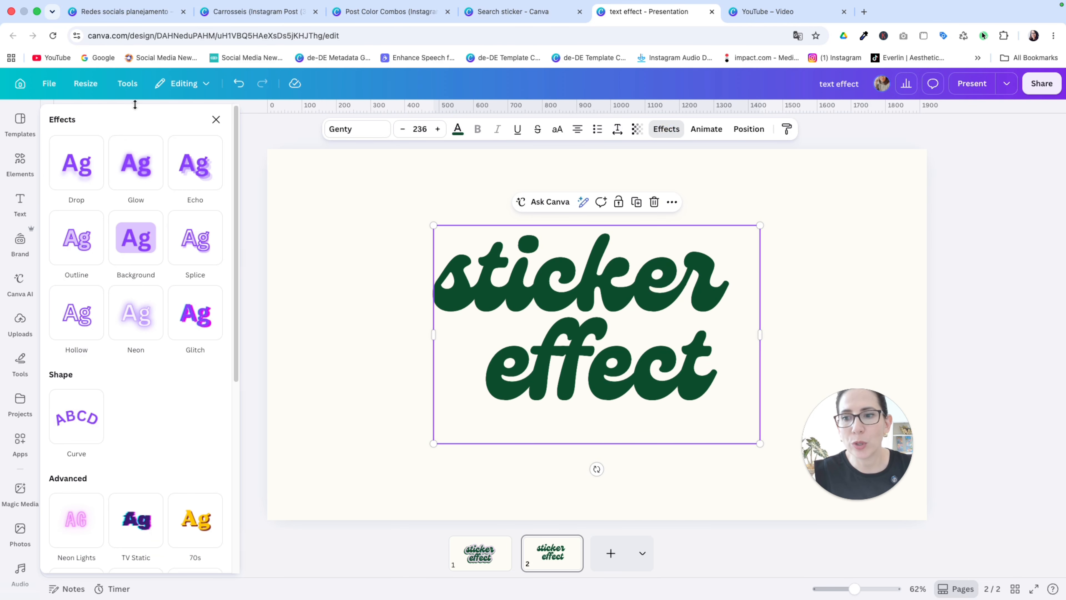
pyautogui.click(77, 244)
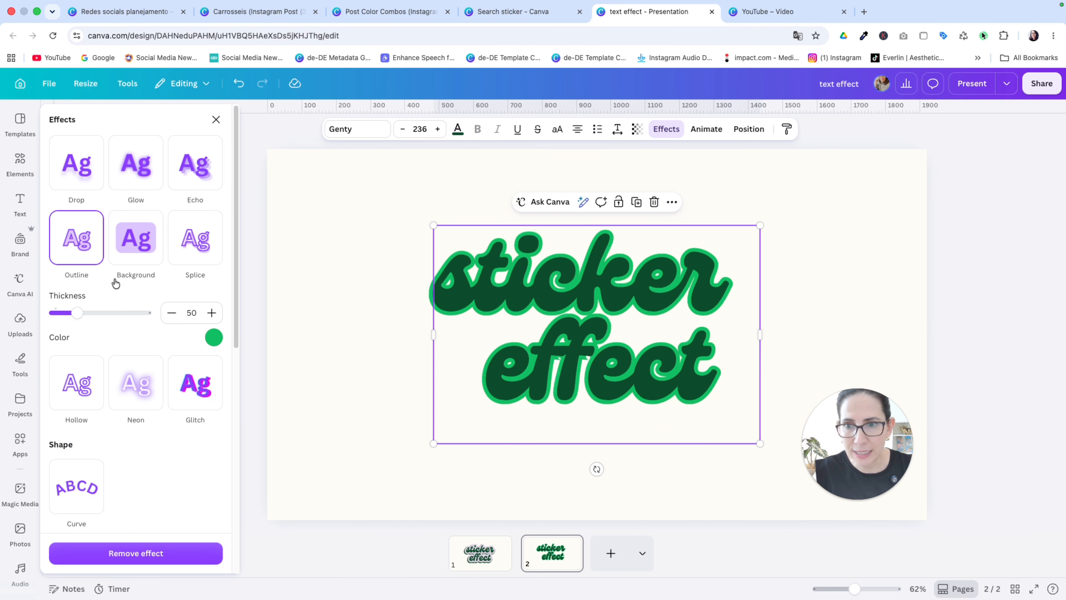
pyautogui.click(213, 337)
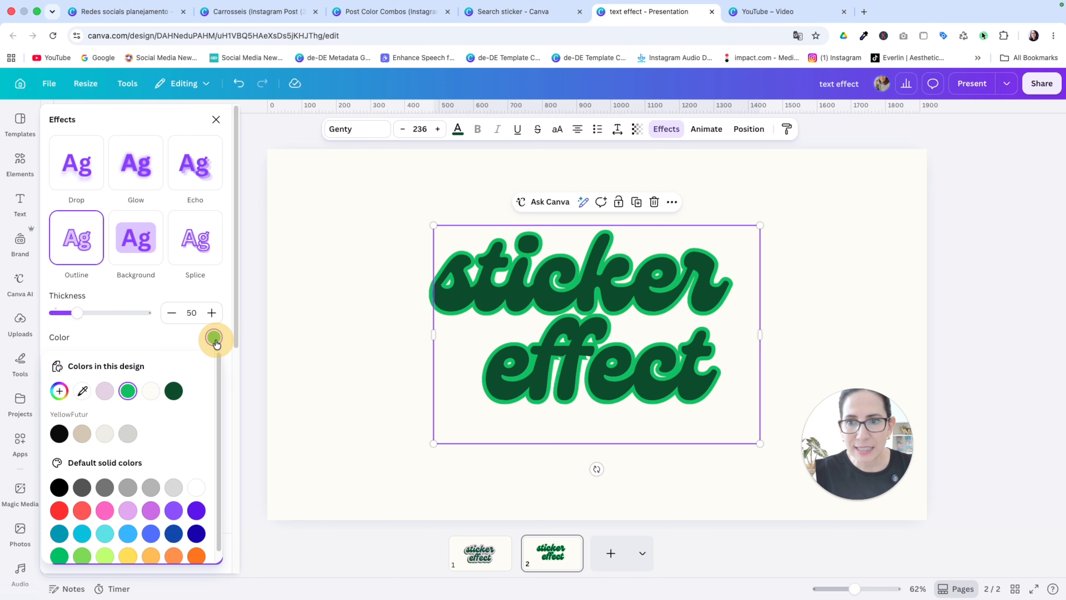
pyautogui.click(105, 391)
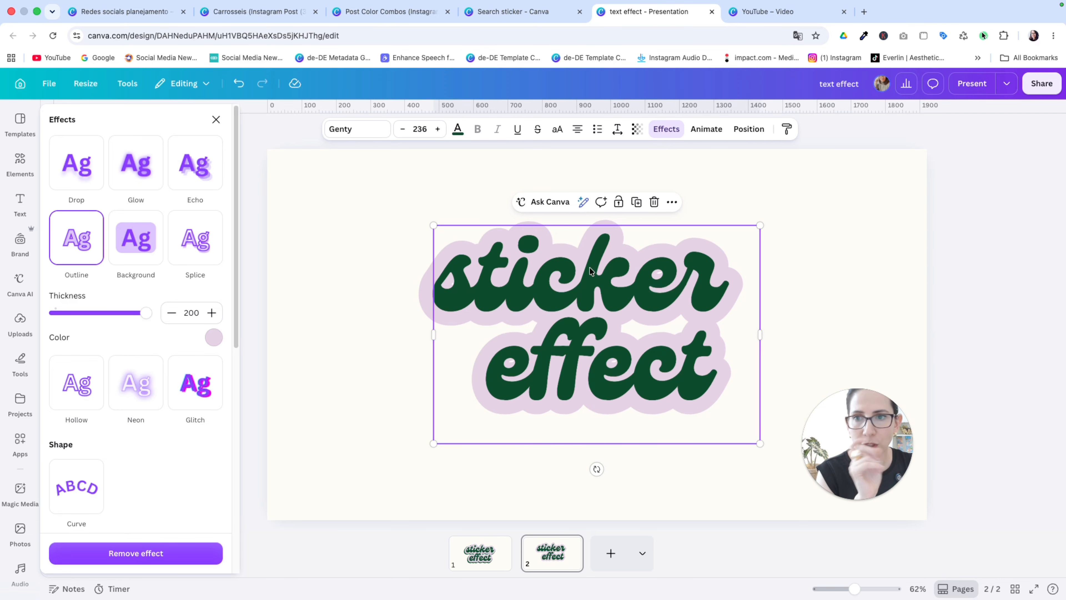
pyautogui.click(216, 119)
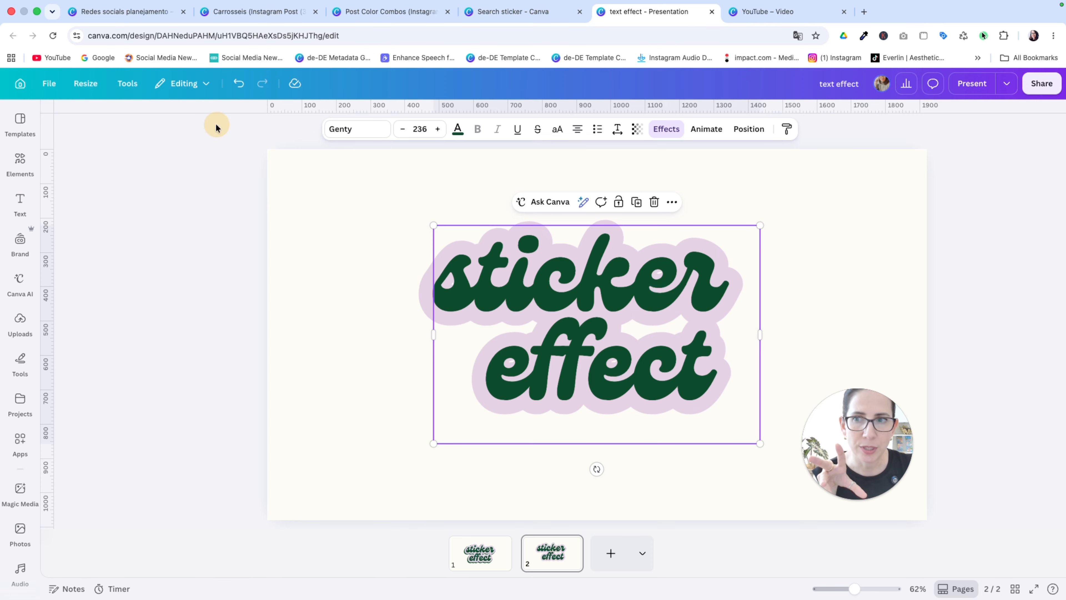
# Step: Try the Montserrat font in its ExtraBold weight on the outlined text
pyautogui.click(365, 127)
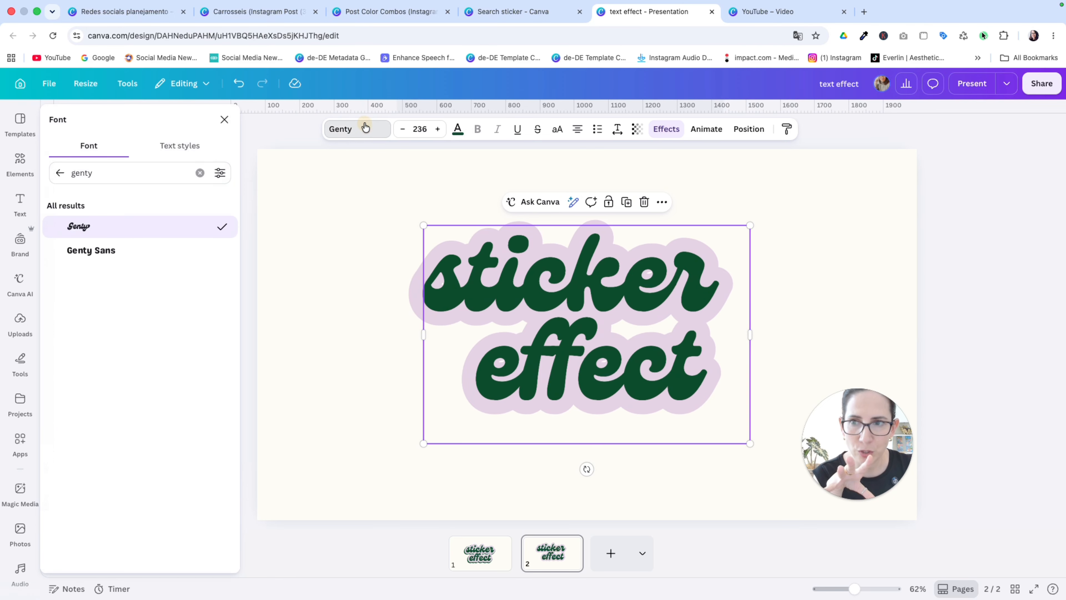
pyautogui.doubleClick(95, 179)
pyautogui.write('mont')
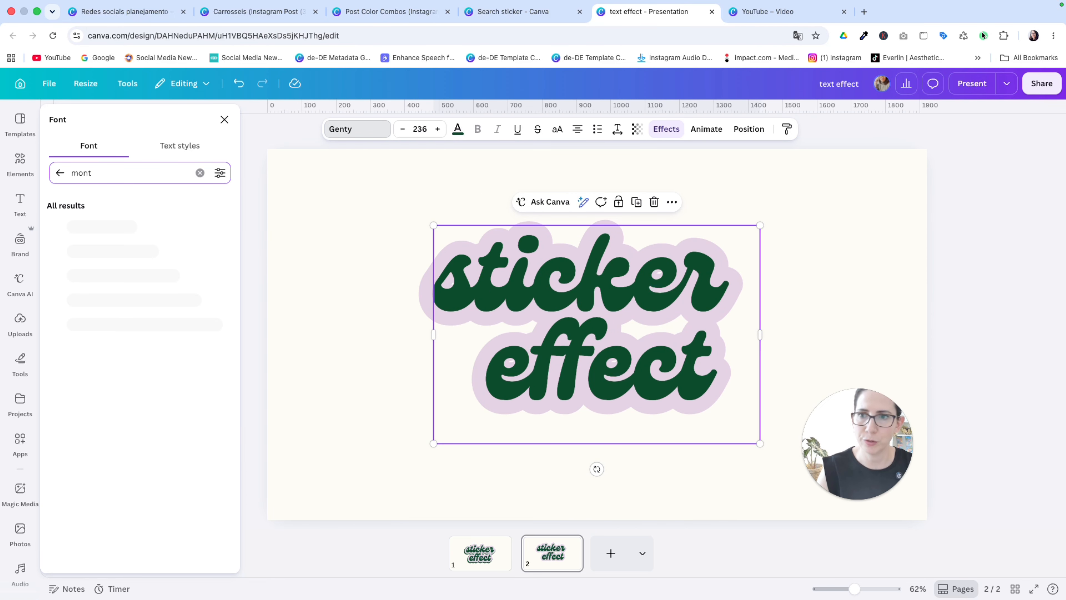
pyautogui.click(88, 228)
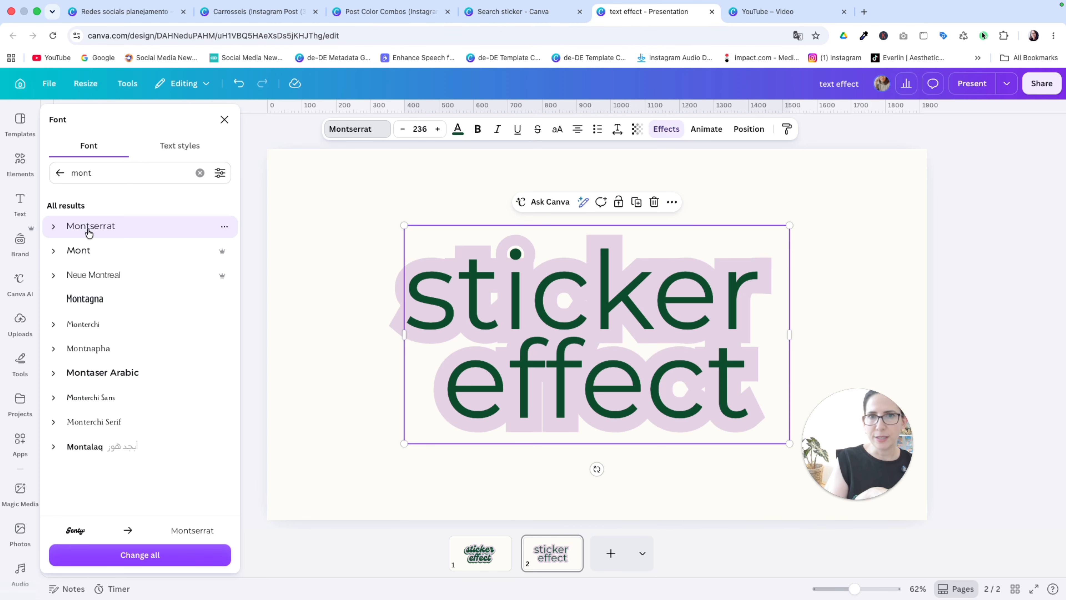
pyautogui.click(53, 226)
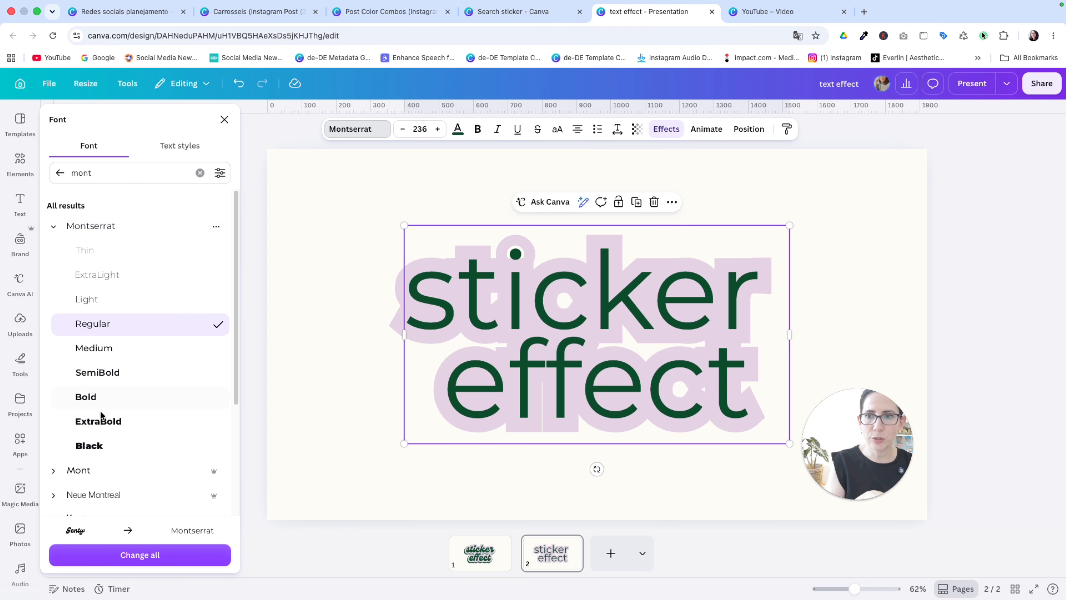
pyautogui.click(101, 431)
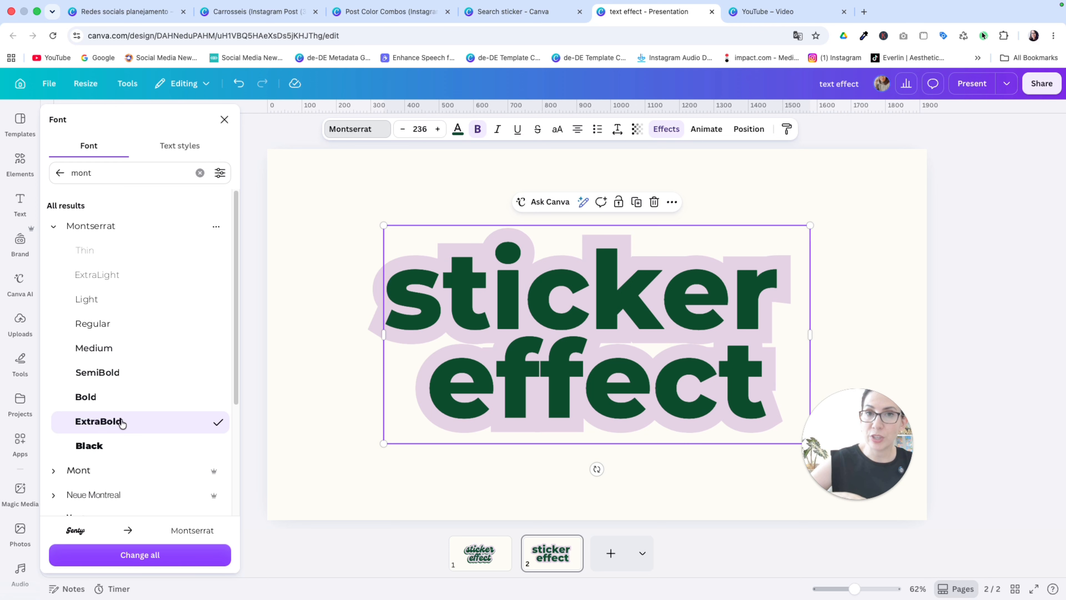
# Step: Search the fonts for "rounded" and try Concert One on the outlined text
pyautogui.click(109, 172)
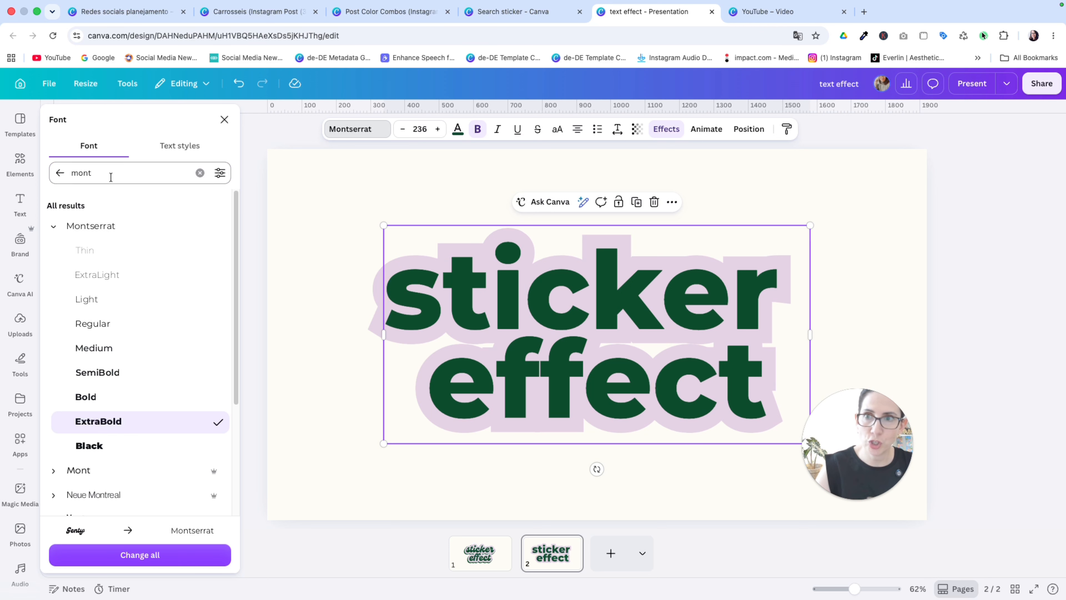
pyautogui.doubleClick(110, 172)
pyautogui.write('rounded')
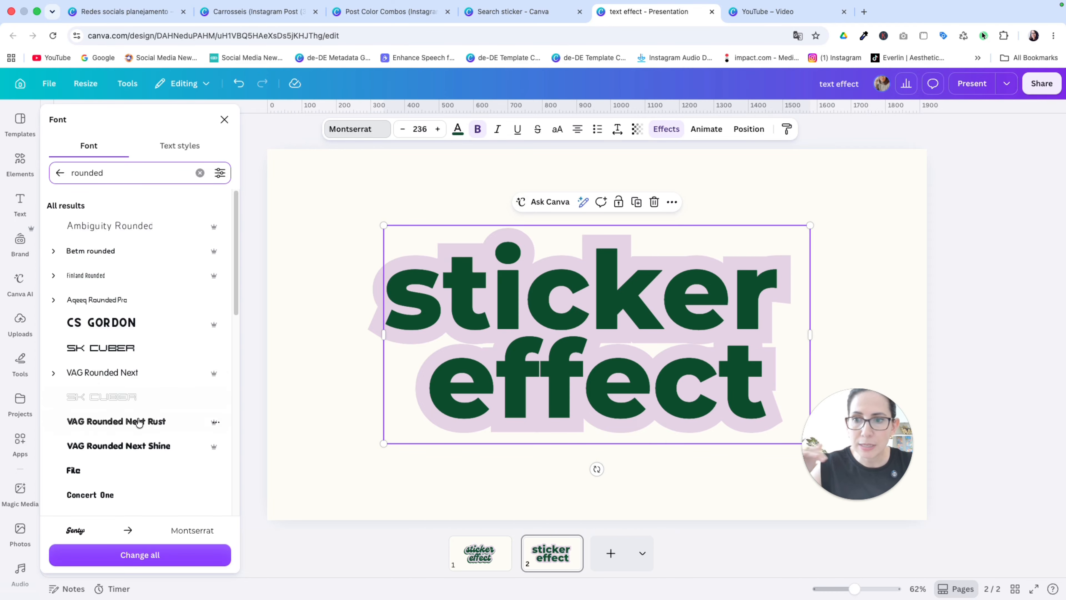
pyautogui.click(131, 490)
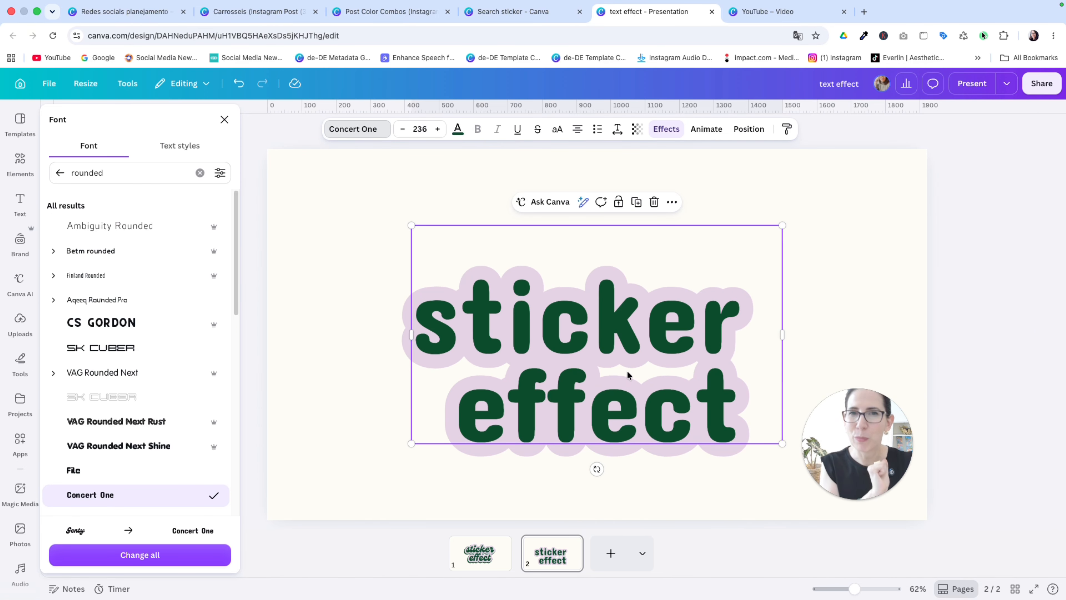
# Step: Undo the font trials to restore the text to Genty
pyautogui.click(345, 210)
pyautogui.click(237, 92)
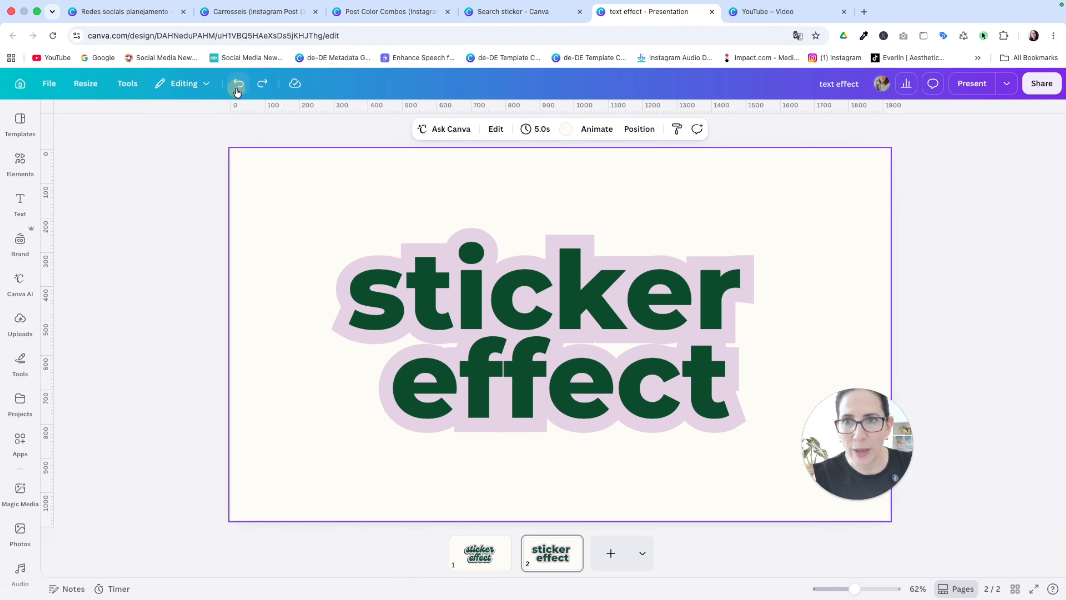
pyautogui.click(237, 93)
pyautogui.click(238, 92)
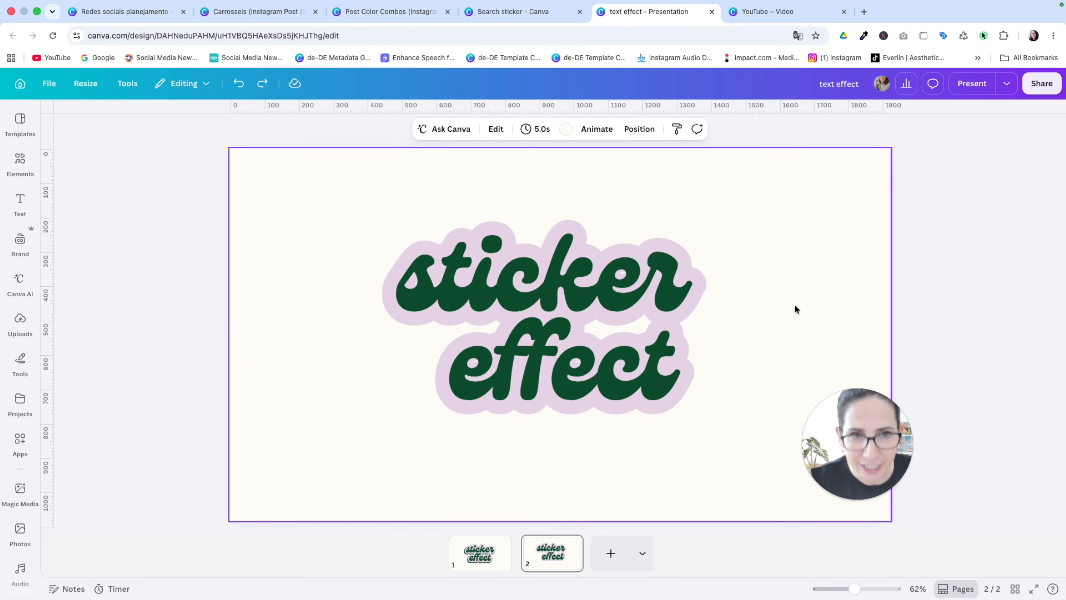
# Step: Duplicate the outlined text with an offset and swap the copy's colors to light lilac letters with a dark green outline
pyautogui.click(564, 243)
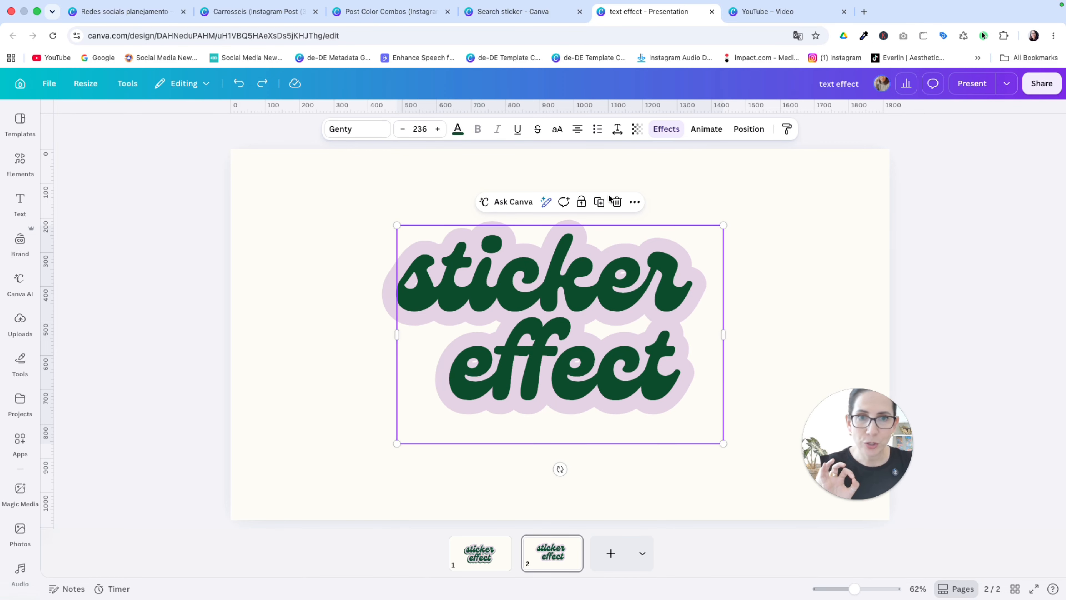
pyautogui.moveTo(596, 224); pyautogui.dragTo(676, 329)
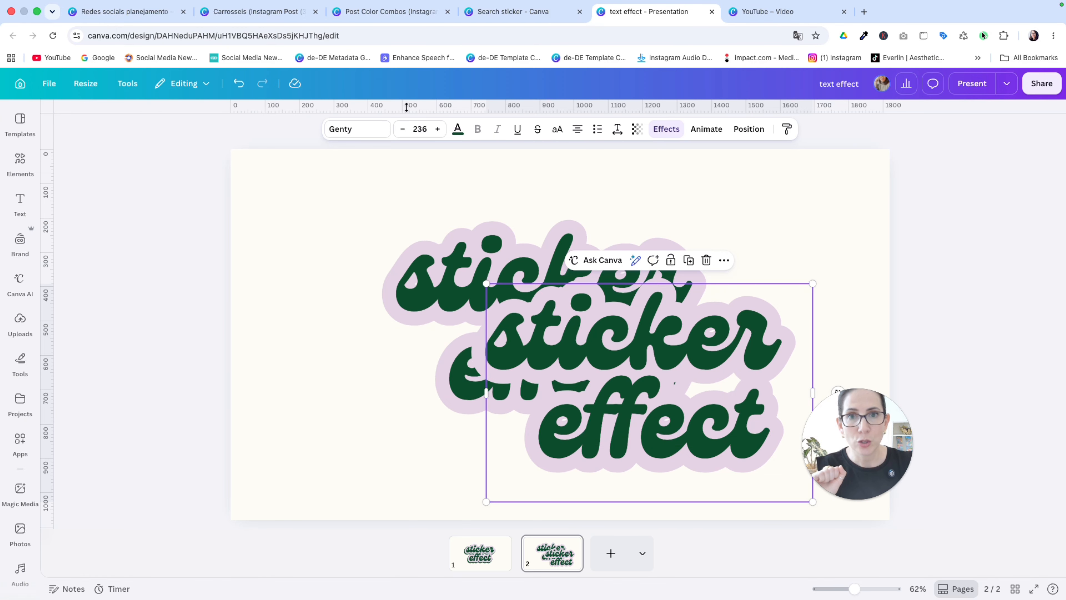
pyautogui.click(458, 129)
pyautogui.click(108, 208)
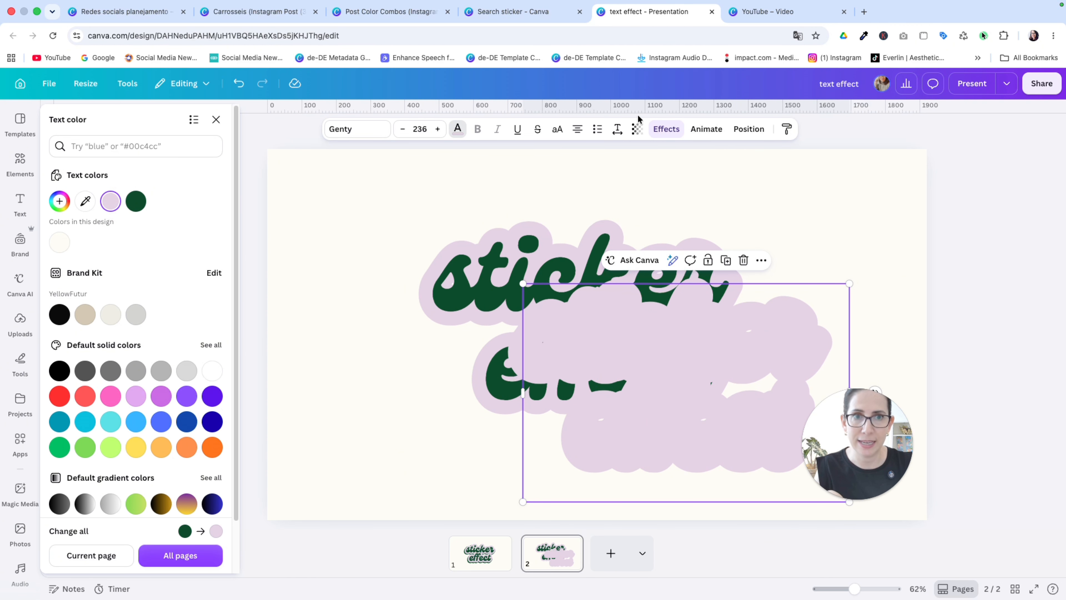
pyautogui.click(666, 131)
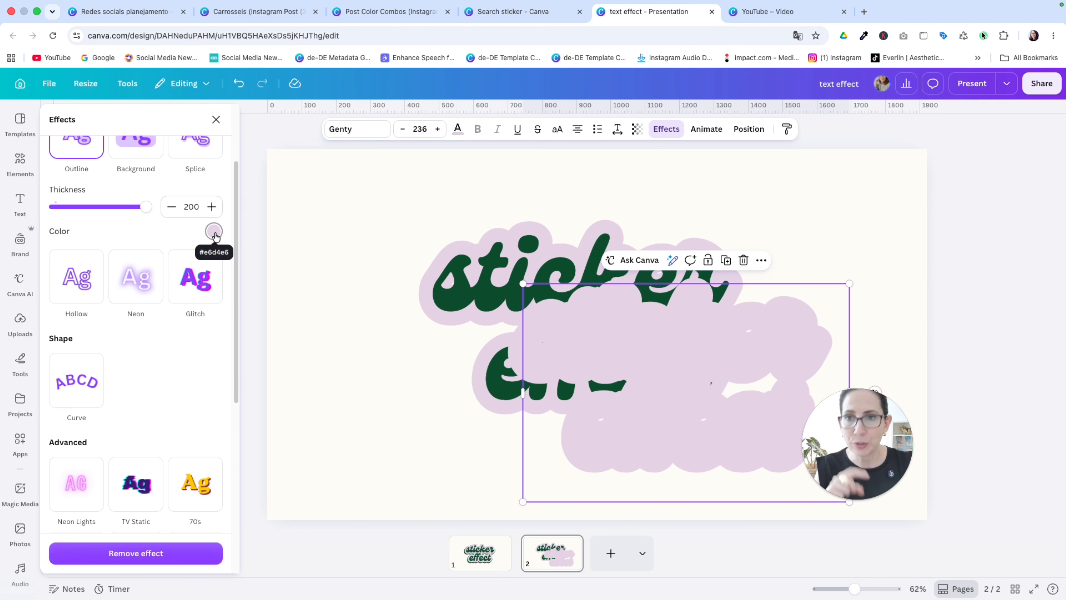
pyautogui.click(214, 231)
pyautogui.click(151, 285)
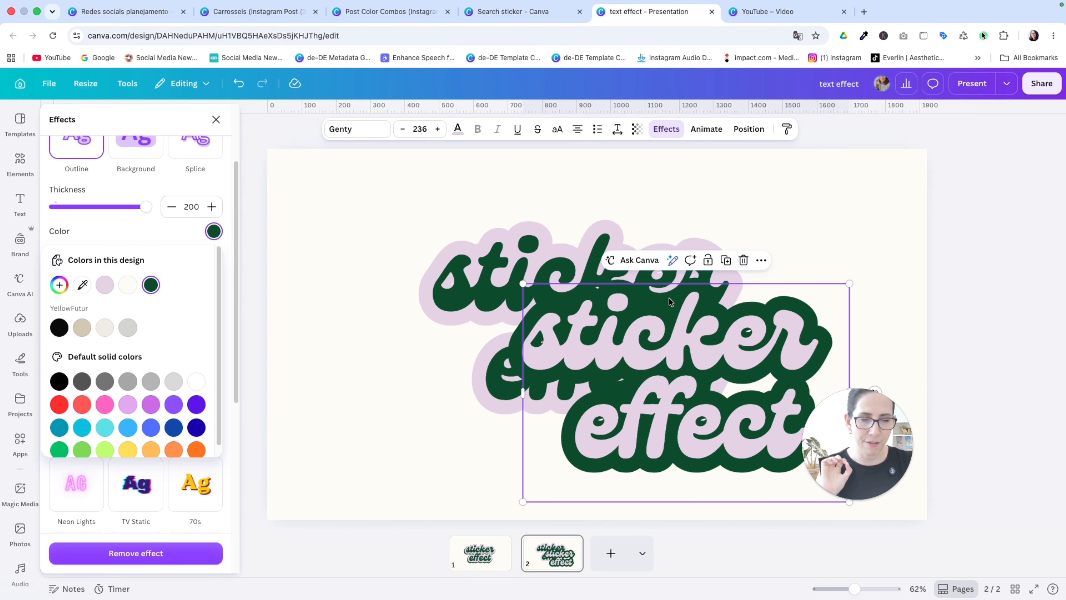
# Step: Enlarge the copy to font size 243 and place it behind the original text at about X 456 px, Y 239 px
pyautogui.click(850, 284)
pyautogui.moveTo(850, 284); pyautogui.dragTo(859, 277)
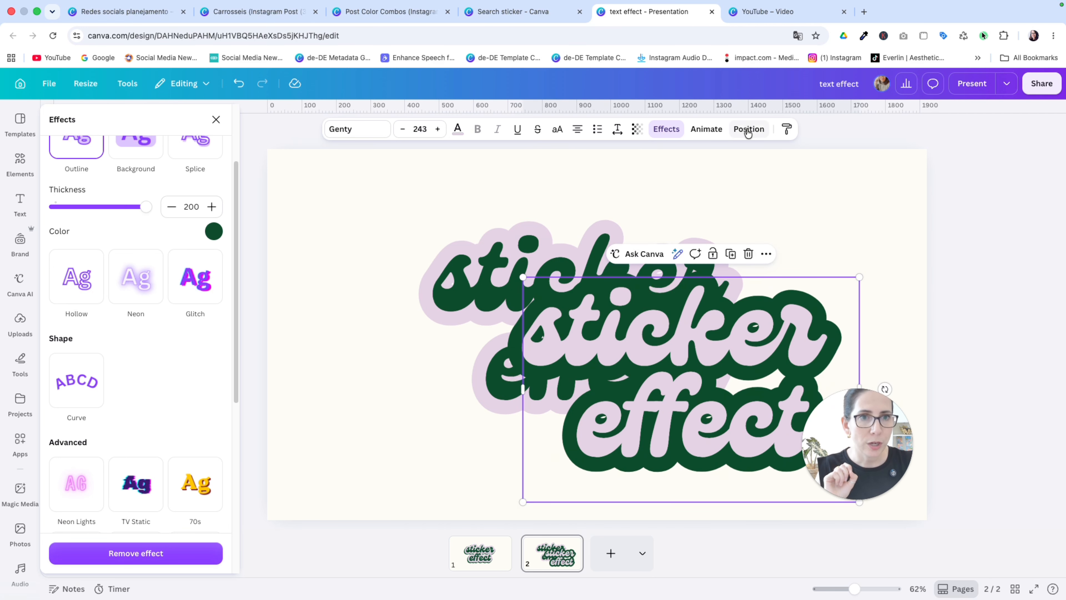
pyautogui.click(748, 131)
pyautogui.click(159, 204)
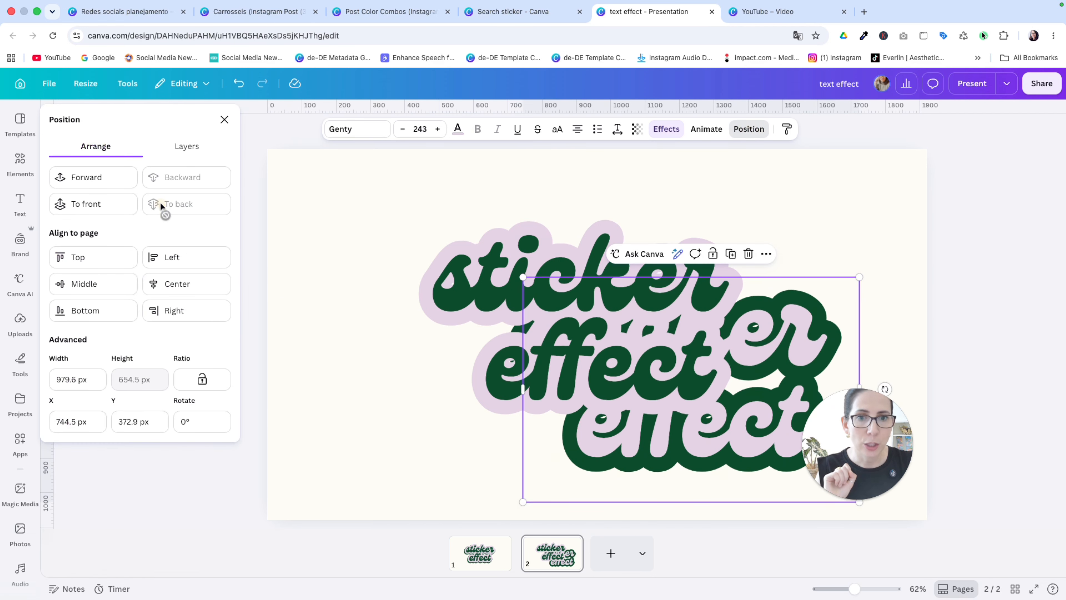
pyautogui.moveTo(813, 323); pyautogui.dragTo(710, 274)
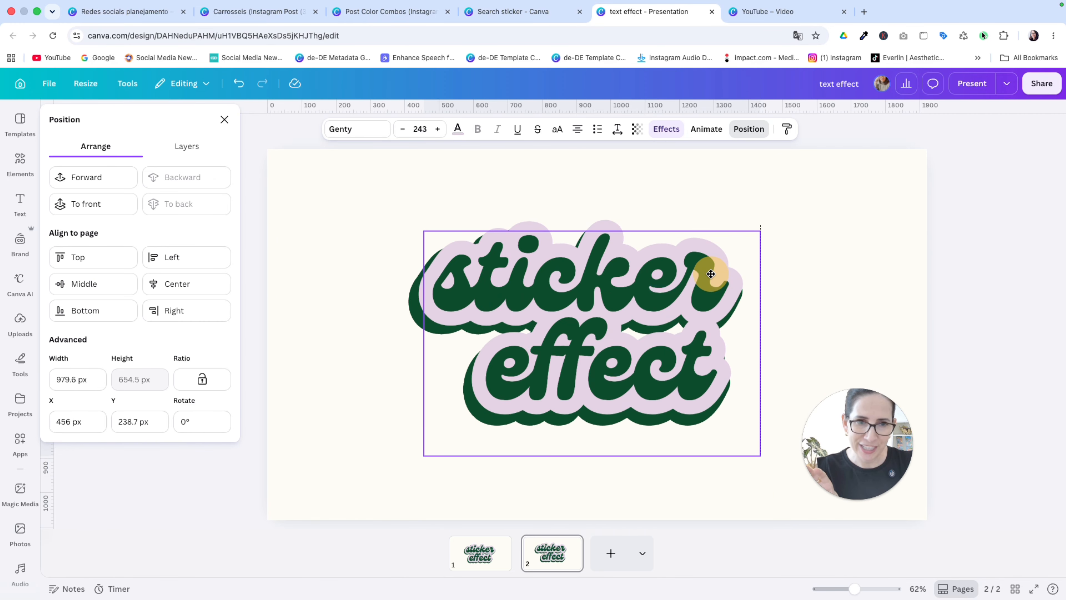
# Step: Finish arranging the layered text and shift both layers together slightly down toward the page's vertical center
pyautogui.click(792, 283)
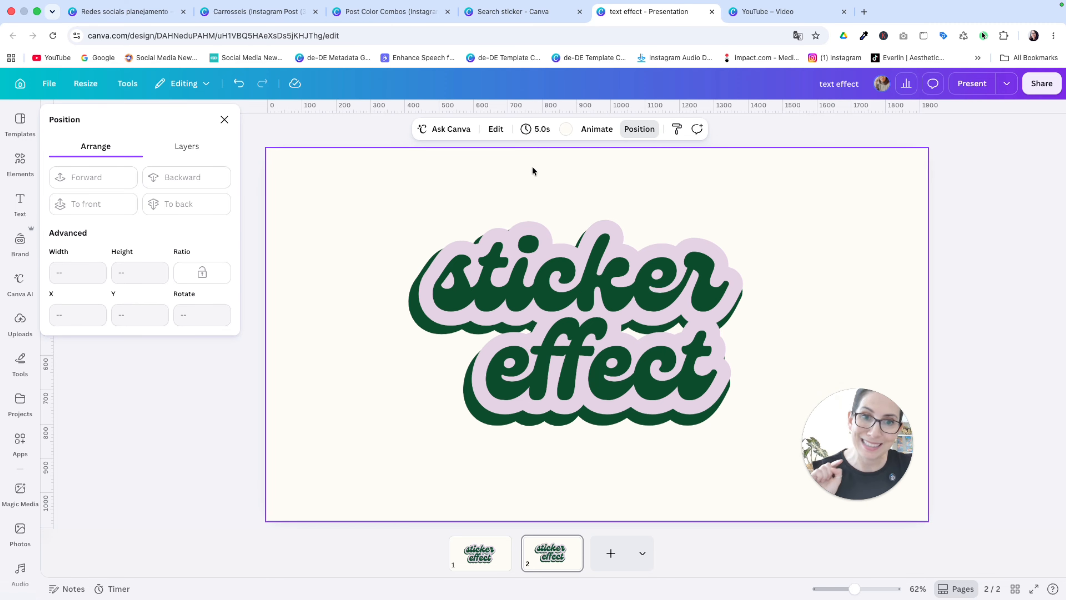
pyautogui.click(224, 119)
pyautogui.moveTo(612, 403); pyautogui.dragTo(614, 407)
pyautogui.click(849, 357)
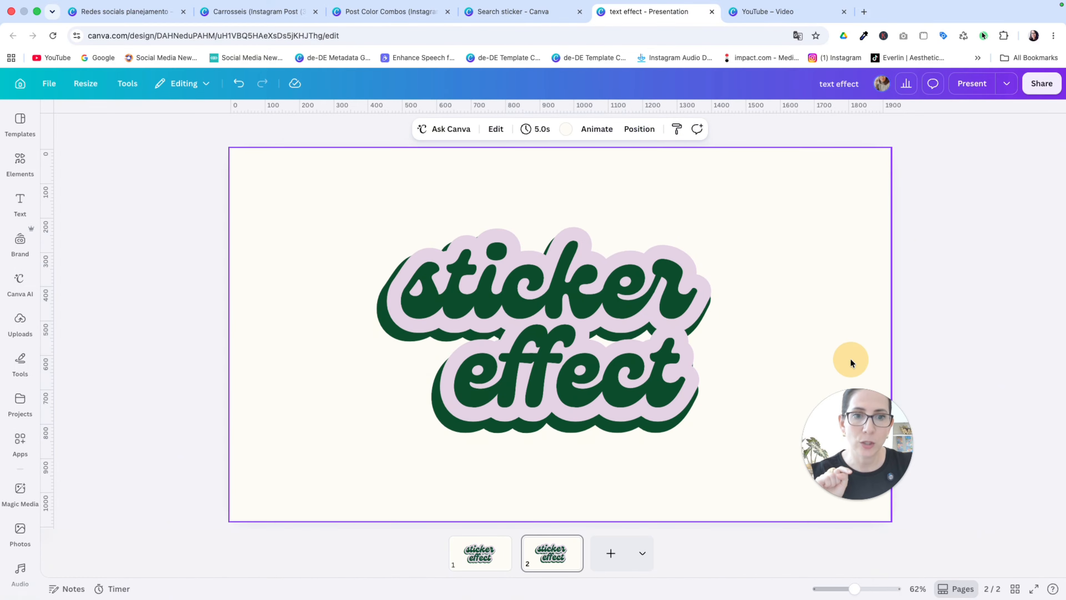
# Step: Set up a PNG download of the design with a transparent background
pyautogui.click(1042, 83)
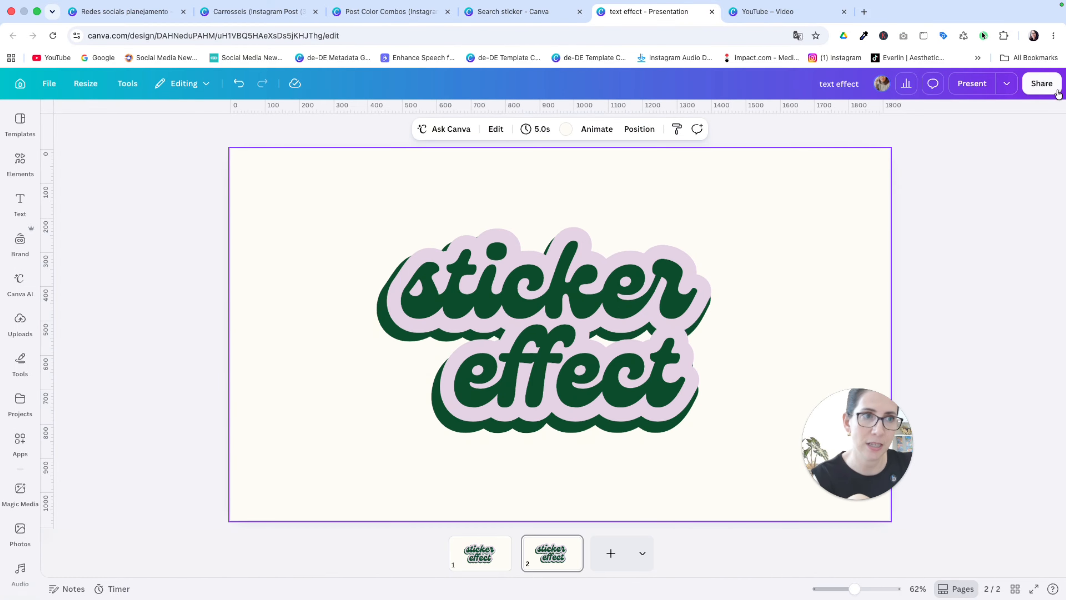
pyautogui.click(879, 355)
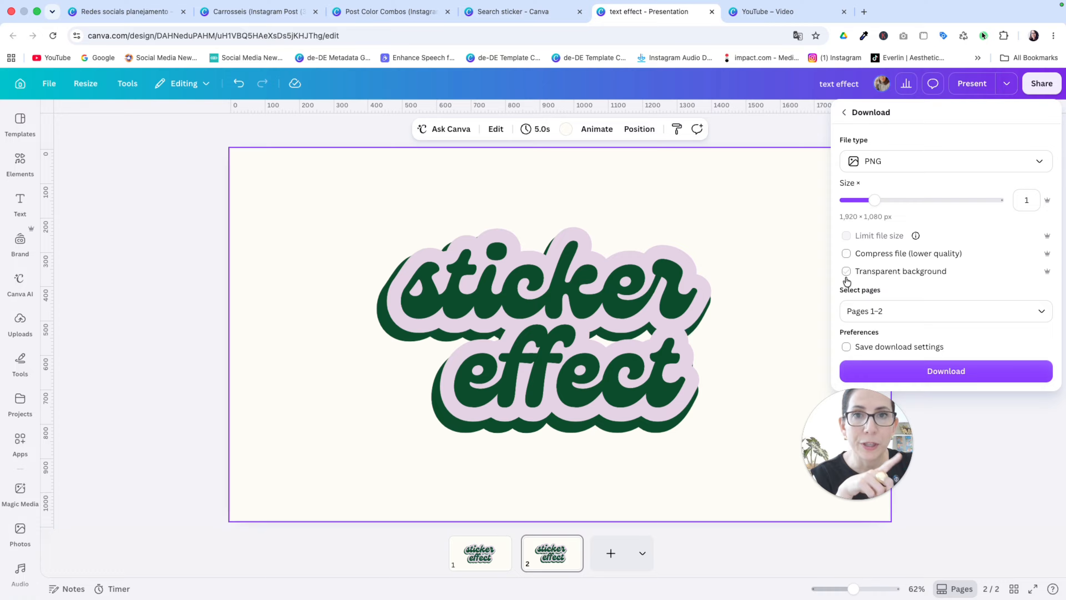
pyautogui.click(847, 270)
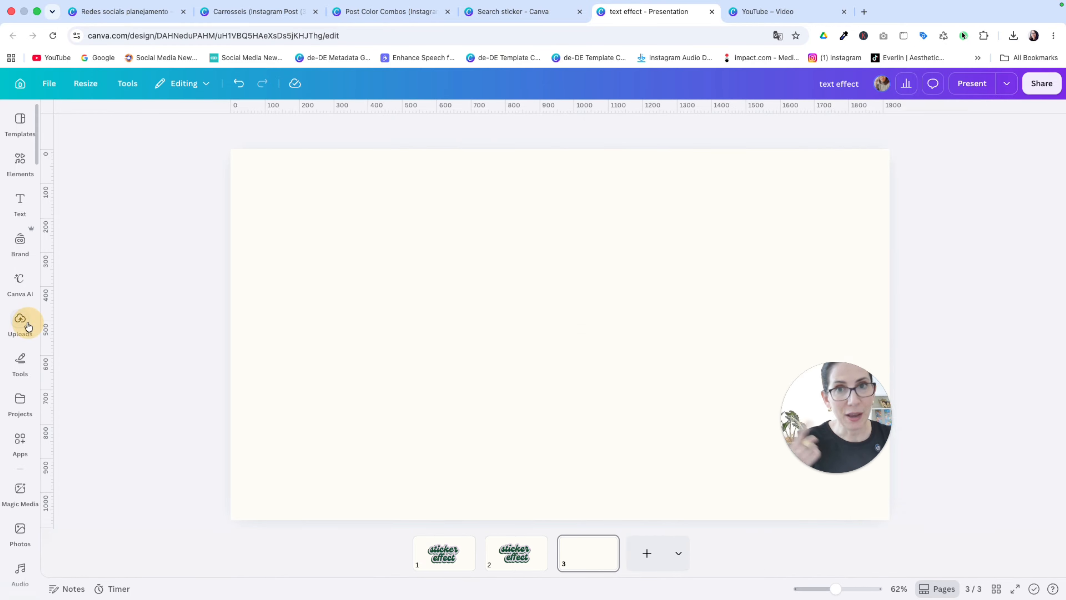
# Step: Place the uploaded transparent sticker image on the blank page 3, then enlarge it to nearly page width and center it
pyautogui.click(21, 323)
pyautogui.click(178, 257)
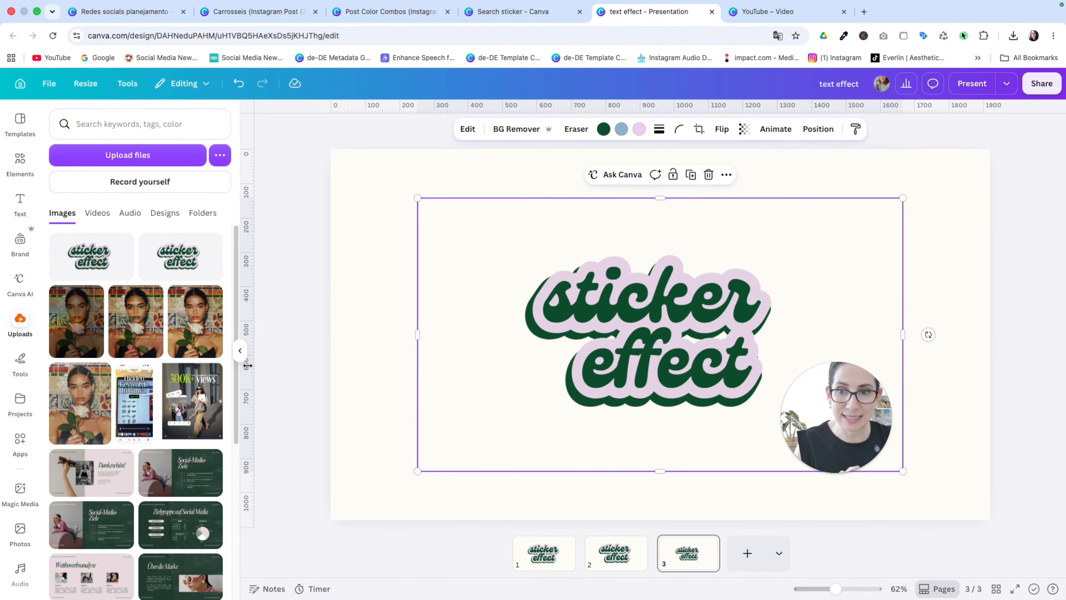
pyautogui.click(241, 350)
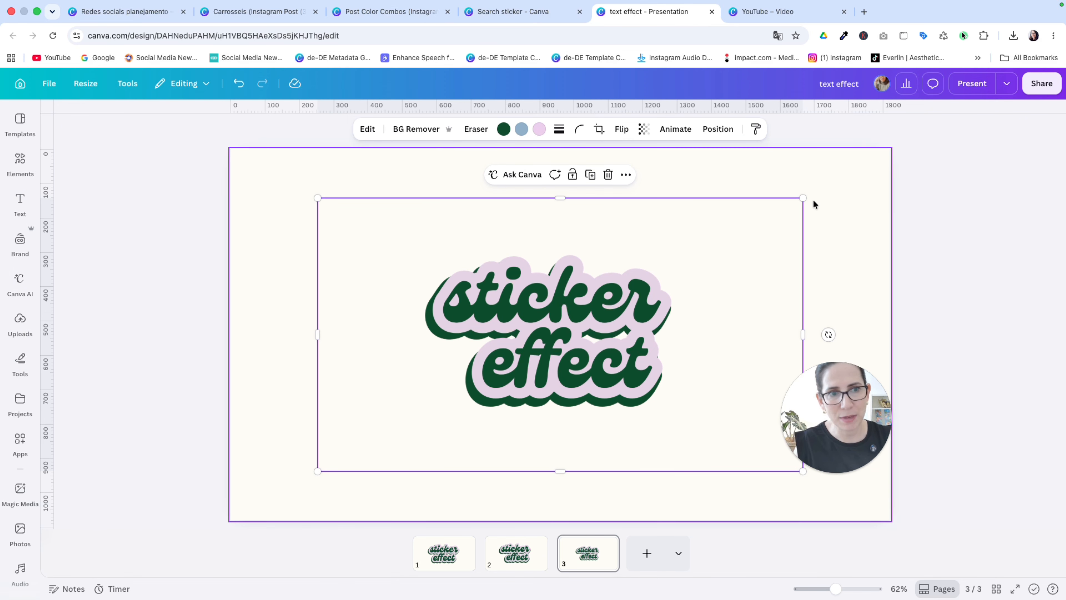
pyautogui.moveTo(802, 197); pyautogui.dragTo(936, 123)
pyautogui.moveTo(602, 262); pyautogui.dragTo(537, 300)
pyautogui.click(235, 358)
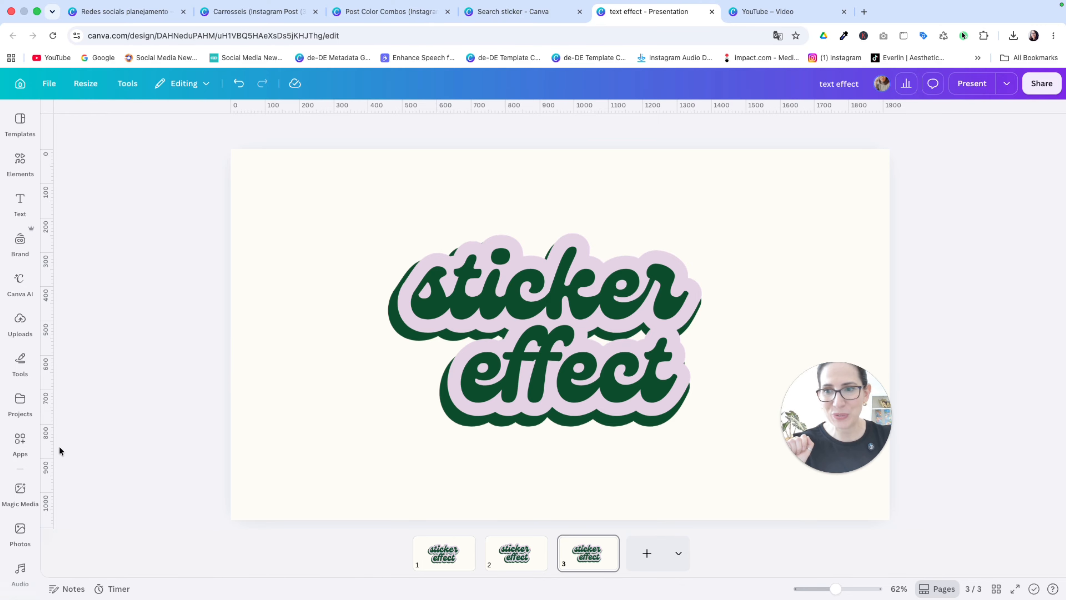
# Step: Search the Canva apps for "texture" and open the Texture app's list of texture categories
pyautogui.click(21, 440)
pyautogui.click(116, 128)
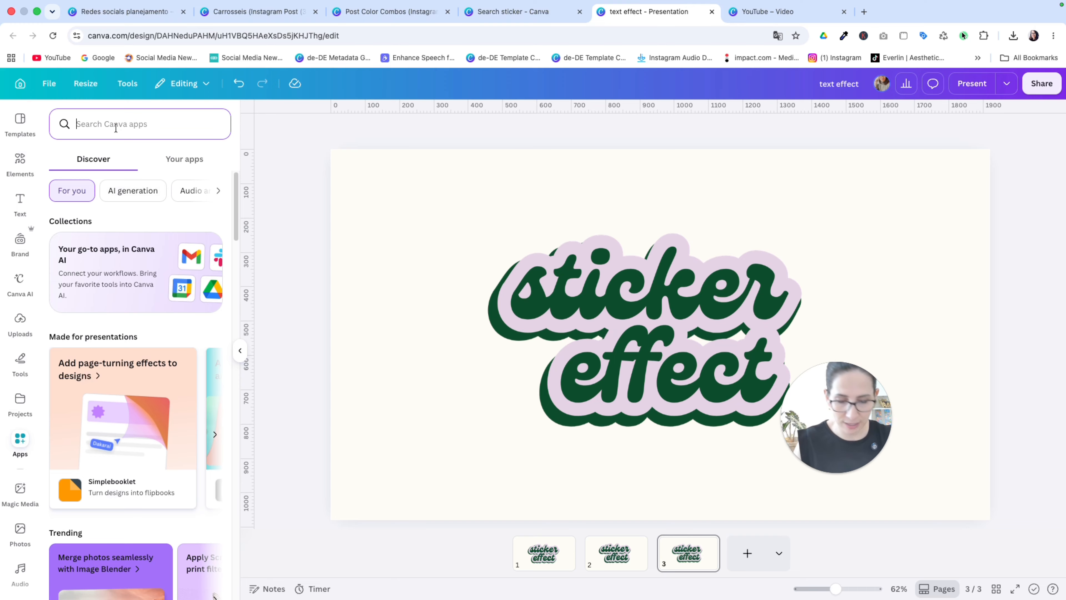
pyautogui.write('texture')
pyautogui.press('Return')
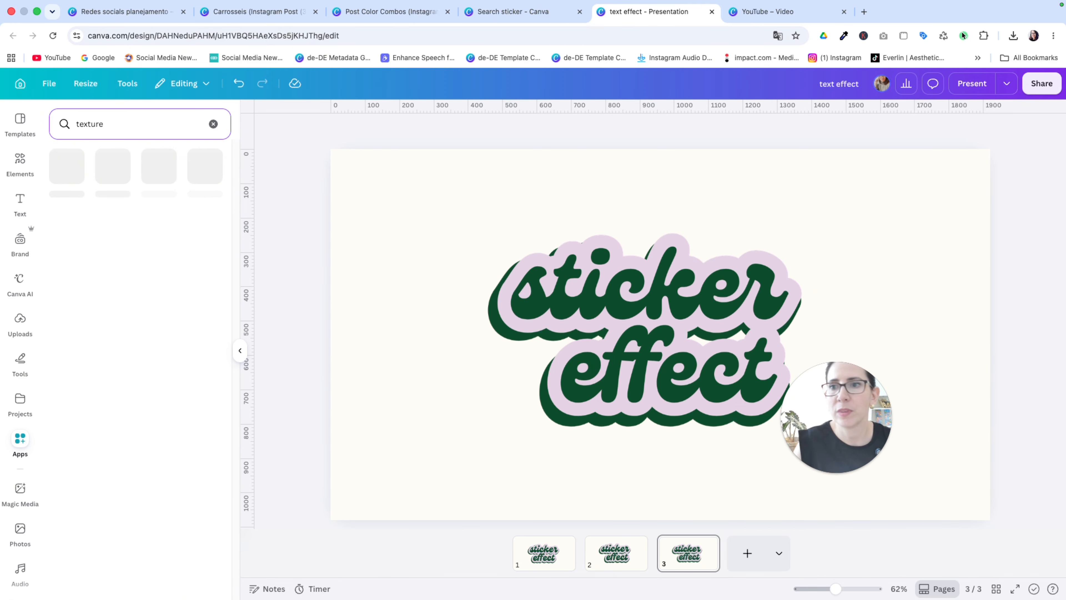
pyautogui.click(62, 176)
pyautogui.click(58, 144)
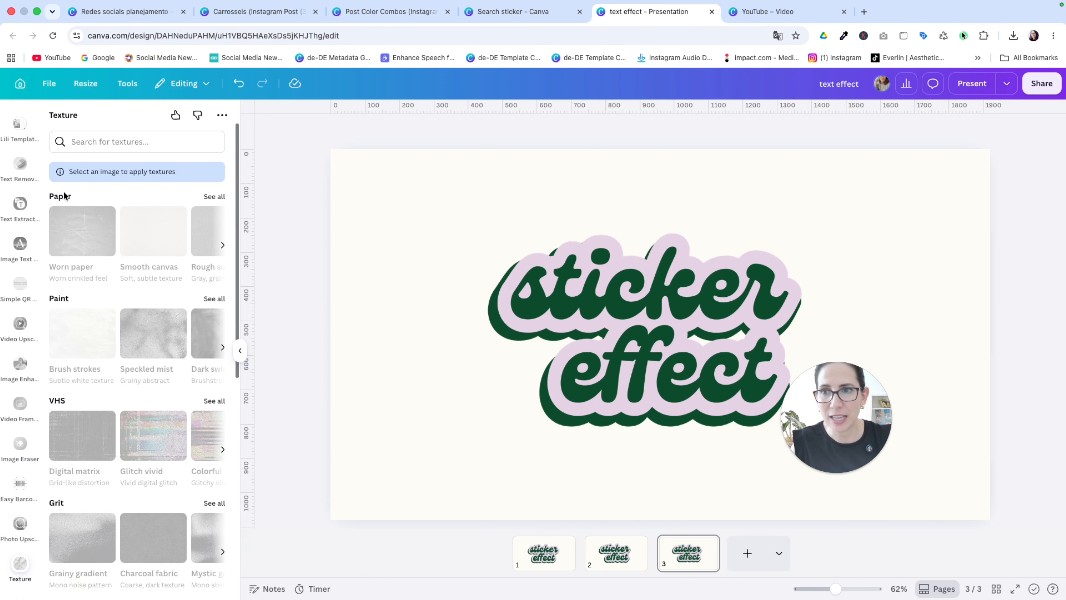
# Step: Apply the "Crumpled paper" texture with white wrinkles from the Paper category to the sticker image on page 3
pyautogui.click(214, 197)
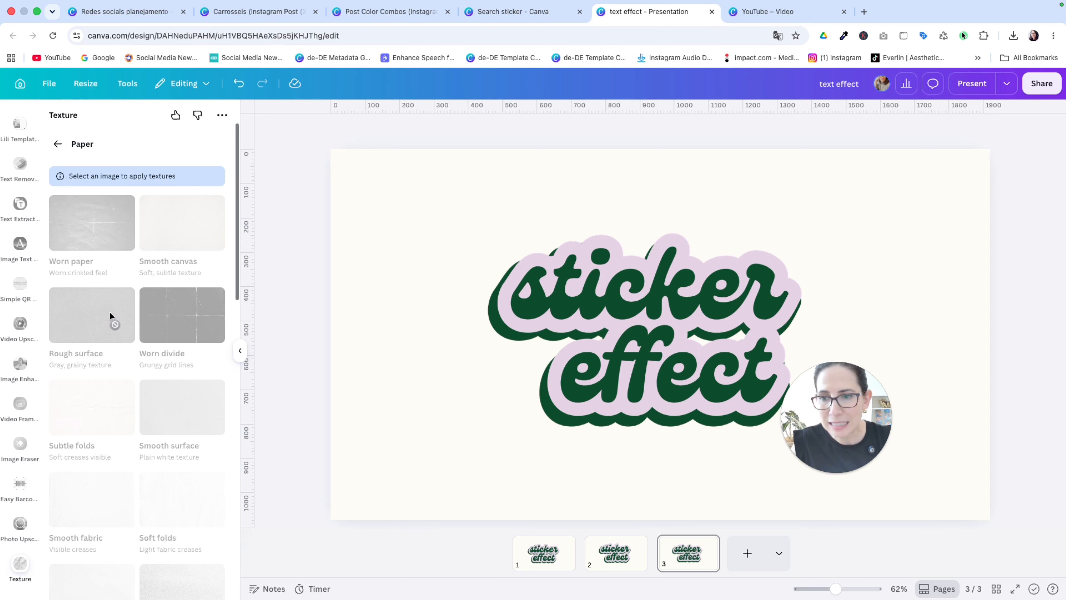
pyautogui.scroll(-10, 111, 315)
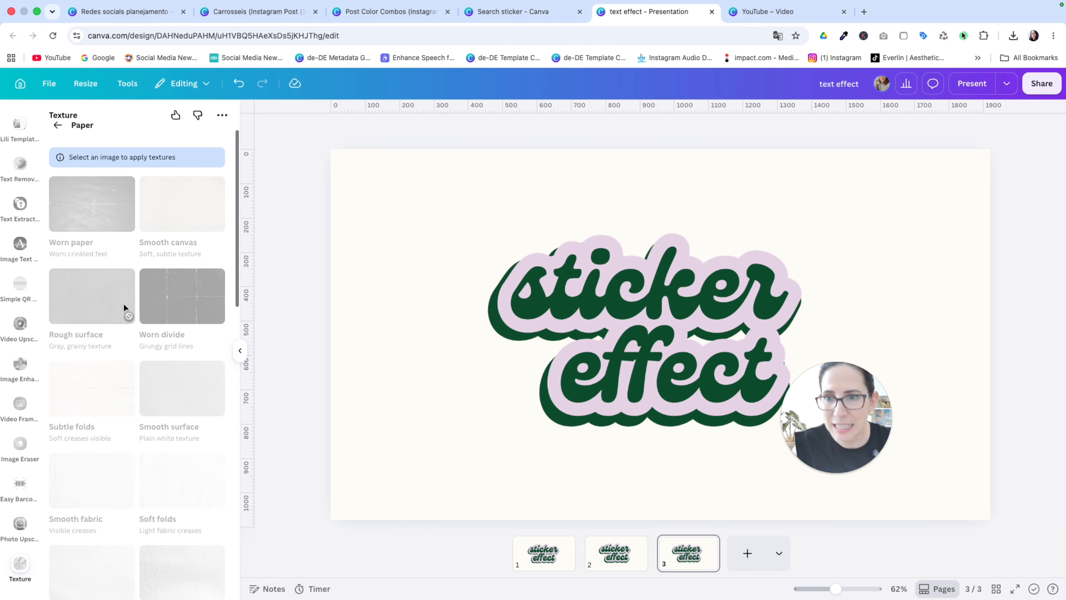
pyautogui.click(642, 336)
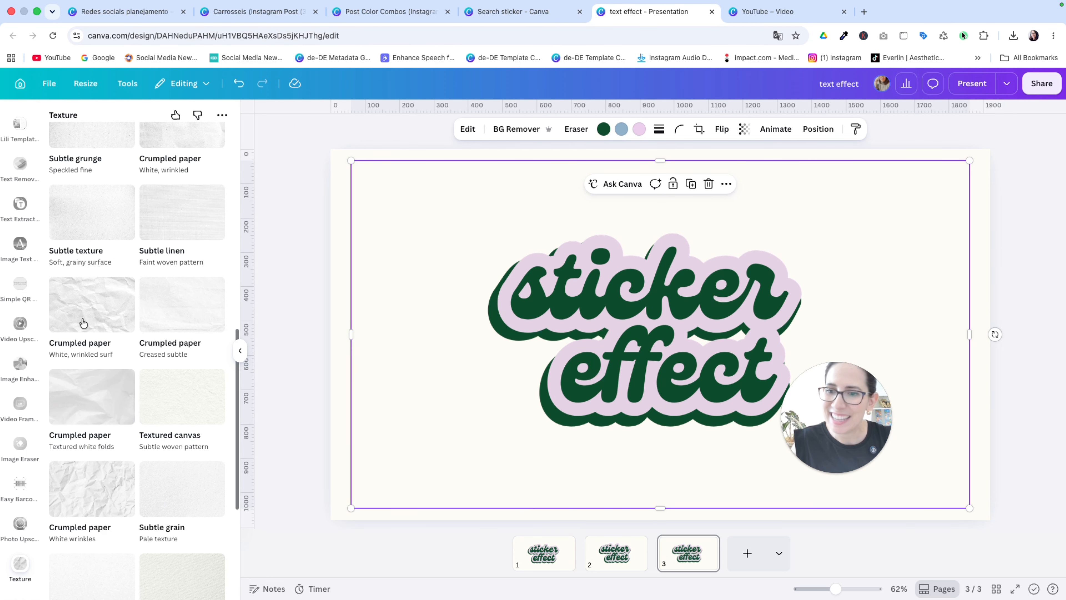
pyautogui.scroll(-4, 96, 330)
pyautogui.scroll(-2, 115, 335)
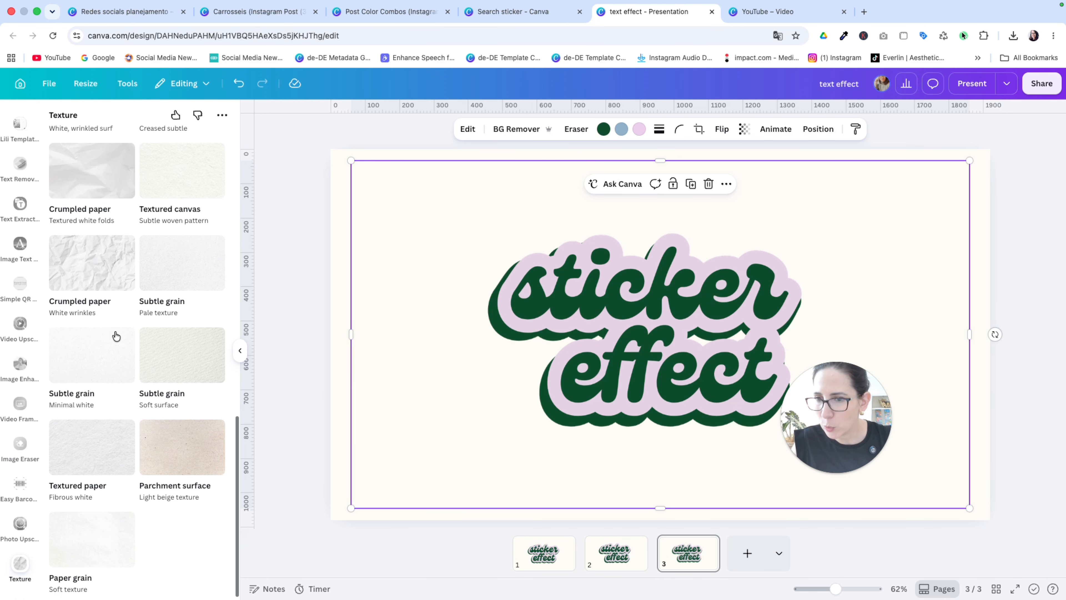
pyautogui.click(116, 267)
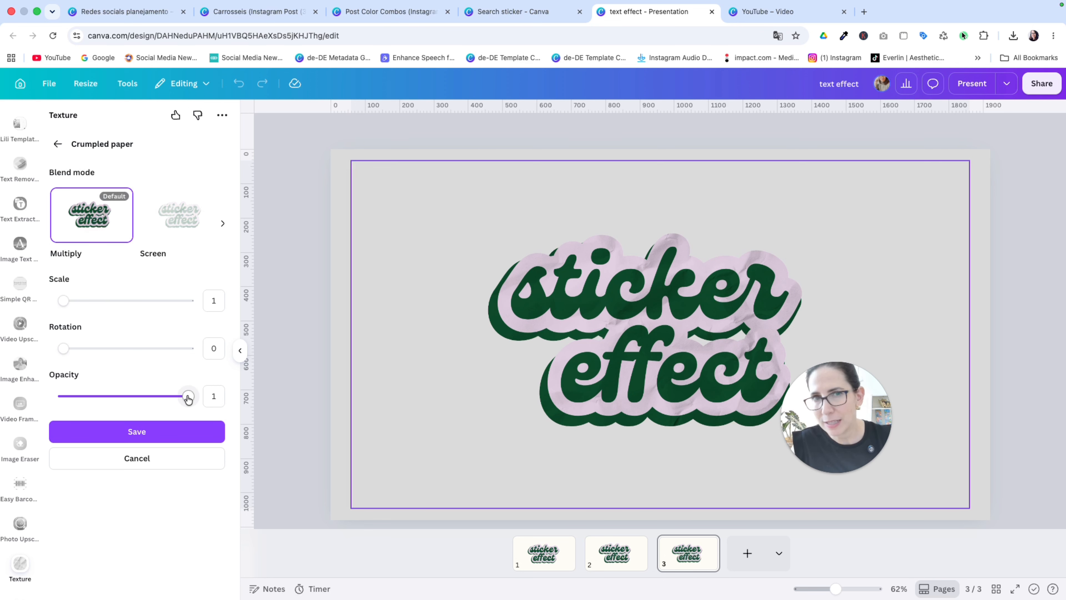
# Step: Save the texture with opacity 0.8 and rotation 121, and slightly enlarge and recenter the textured sticker image on the page
pyautogui.moveTo(188, 397); pyautogui.dragTo(164, 396)
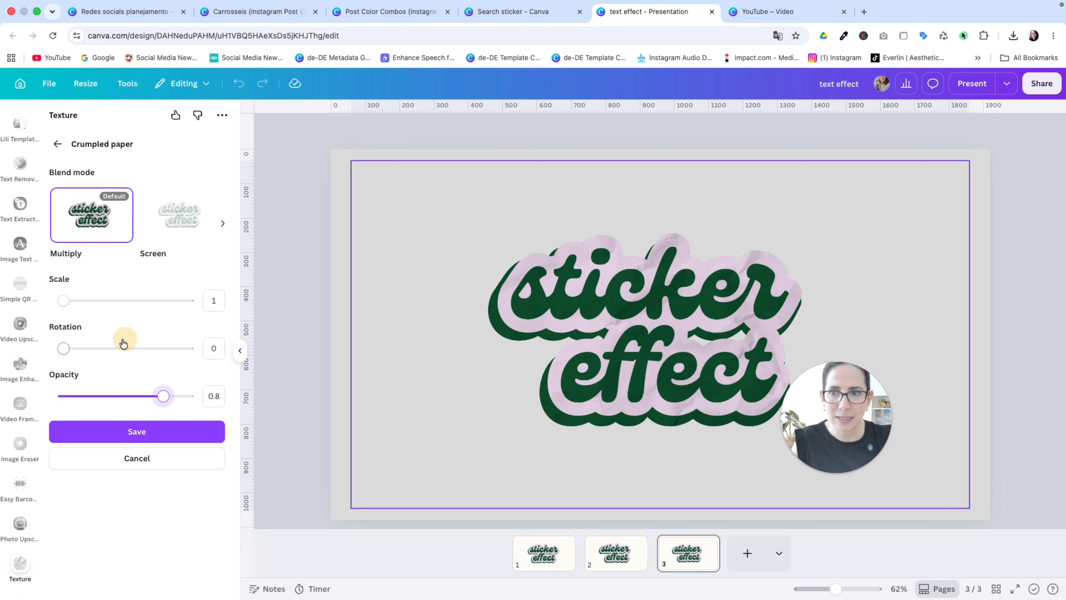
pyautogui.moveTo(63, 348); pyautogui.dragTo(106, 348)
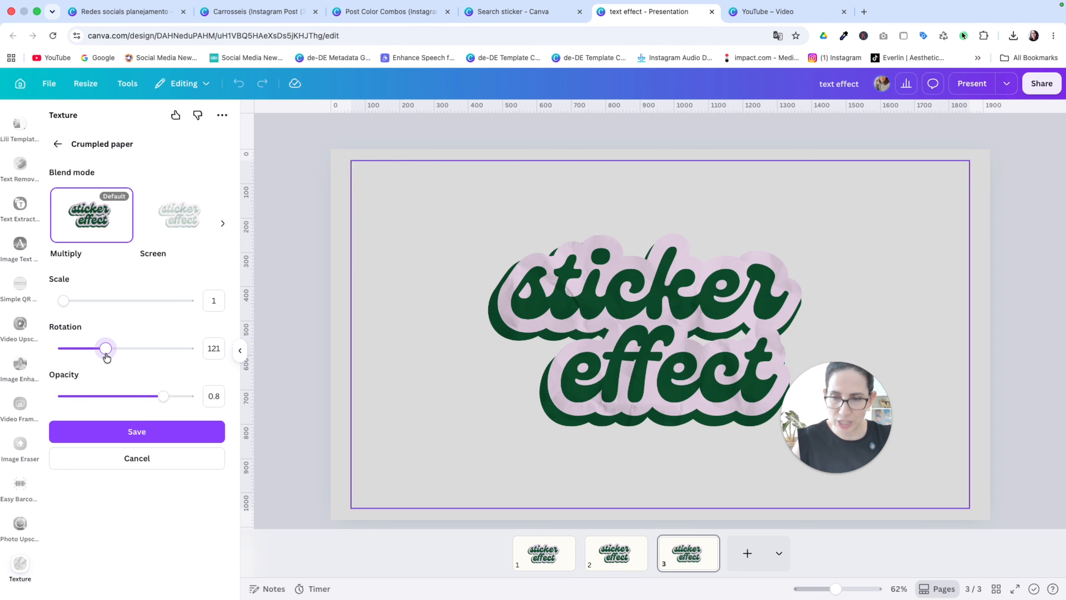
pyautogui.click(137, 432)
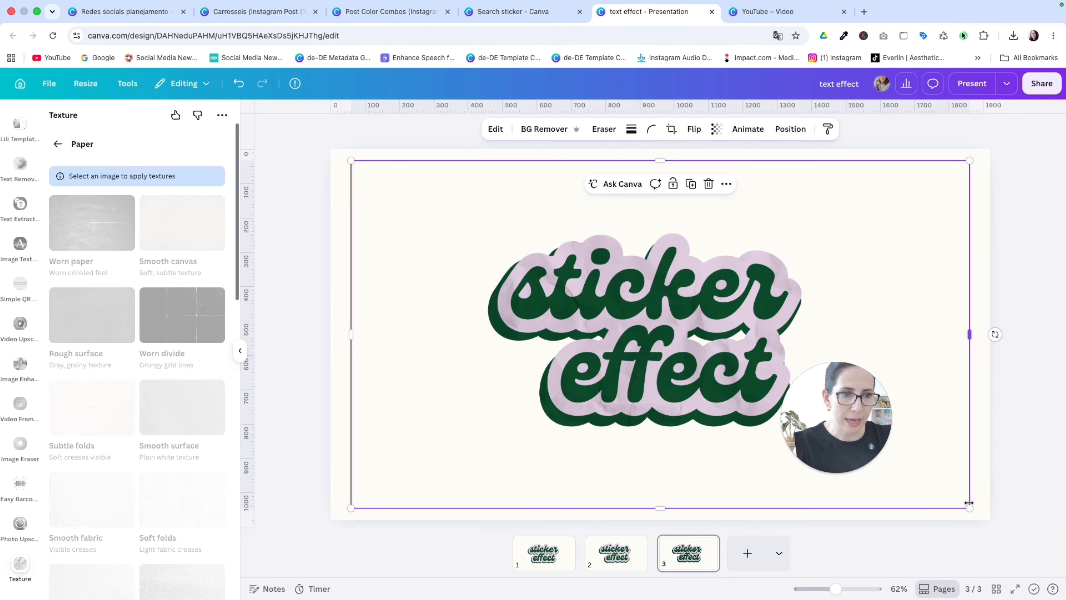
pyautogui.moveTo(969, 508); pyautogui.dragTo(1003, 538)
pyautogui.moveTo(735, 317)
pyautogui.mouseDown()
pyautogui.moveTo(708, 294)
pyautogui.moveTo(719, 305)
pyautogui.mouseUp()
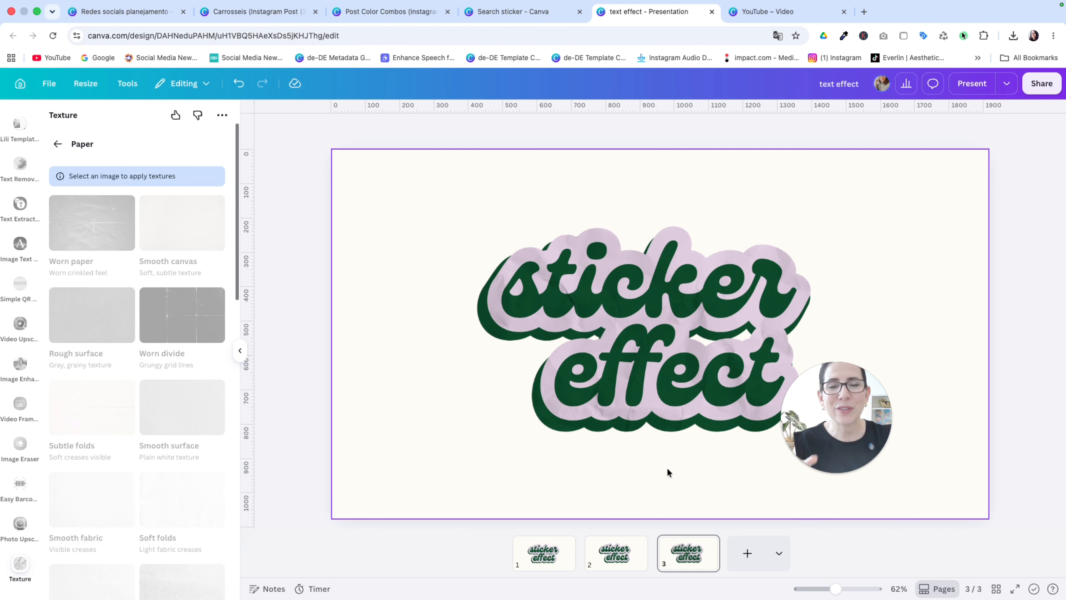